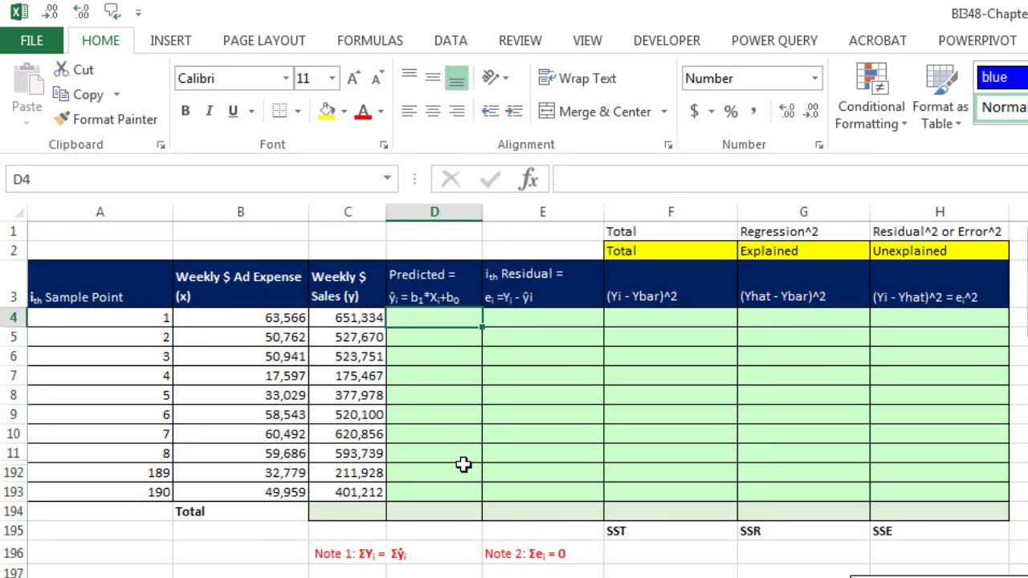
- In D4, start a FORECAST formula using B4 as x, C4:C193 as known y's and B4:B193 as known x's
{"action": "type", "text": "=fo"}
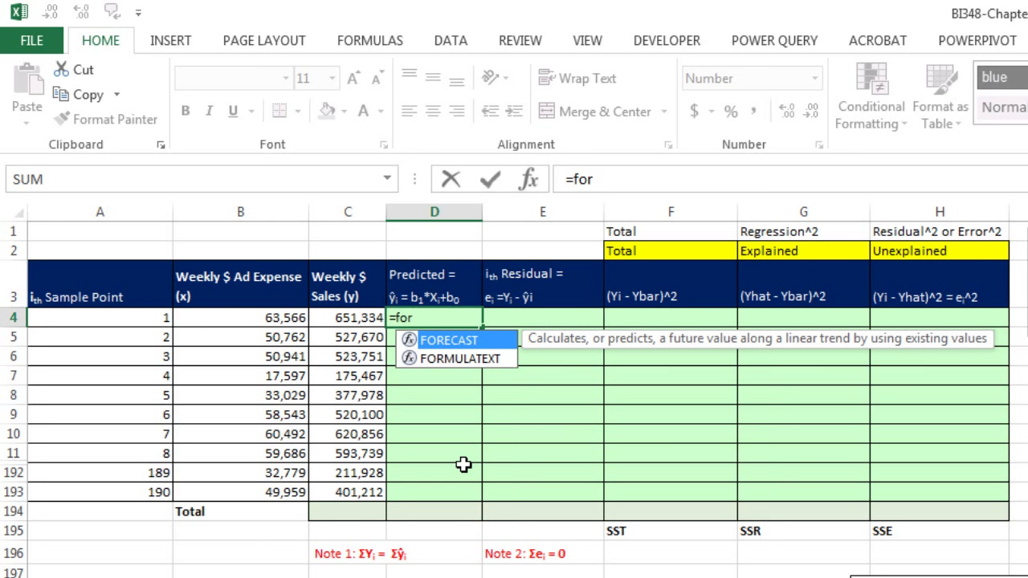
{"action": "type", "text": "r"}
{"action": "key", "text": "Tab"}
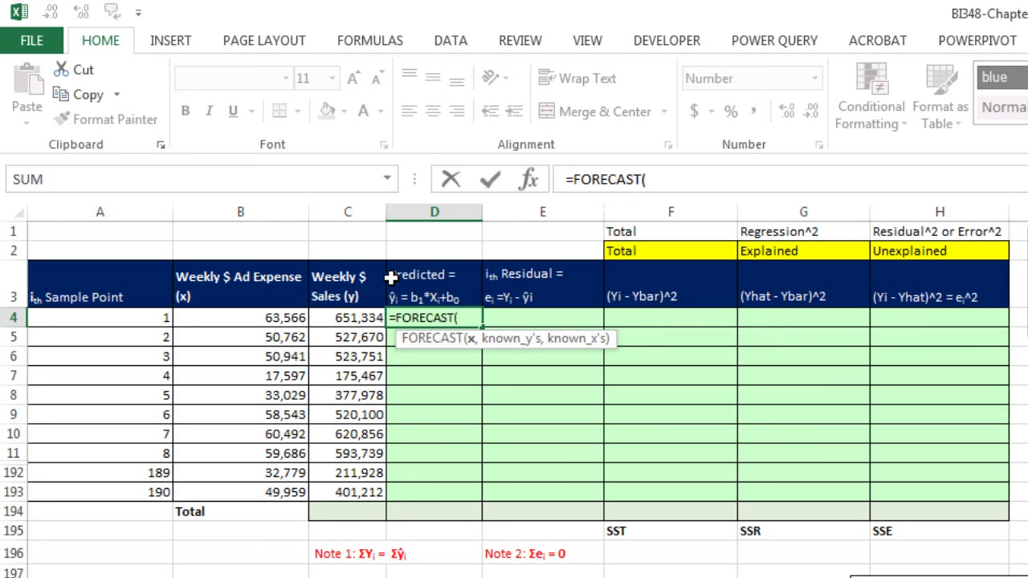
{"action": "left_click", "coordinate": [277, 317]}
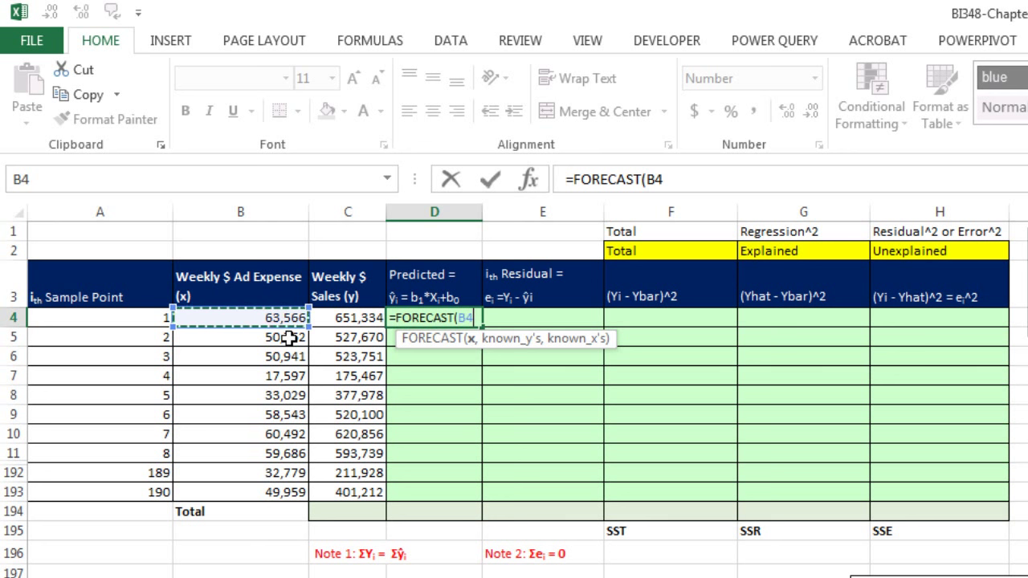
{"action": "type", "text": ","}
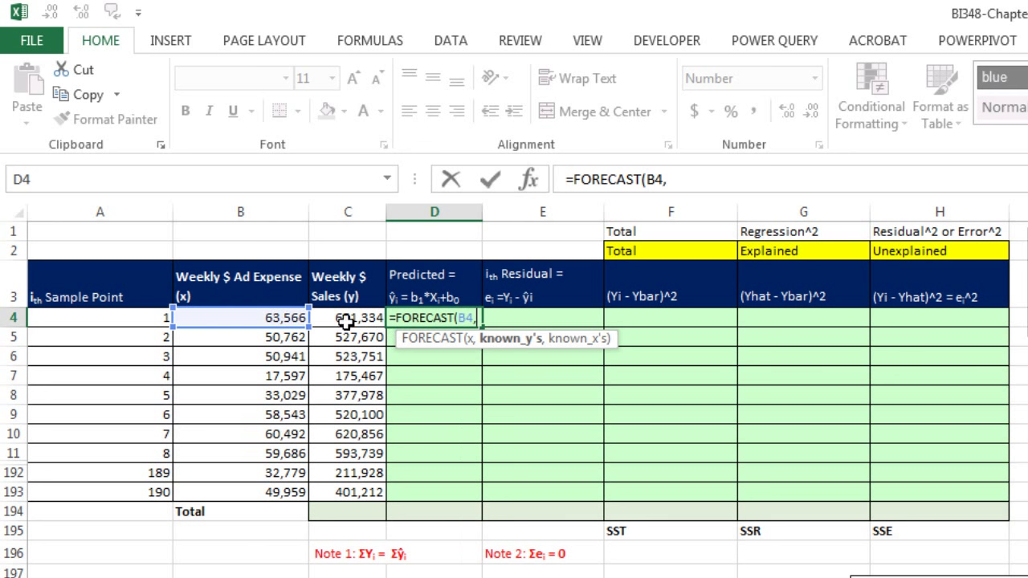
{"action": "left_click_drag", "start_coordinate": [341, 317], "coordinate": [344, 492]}
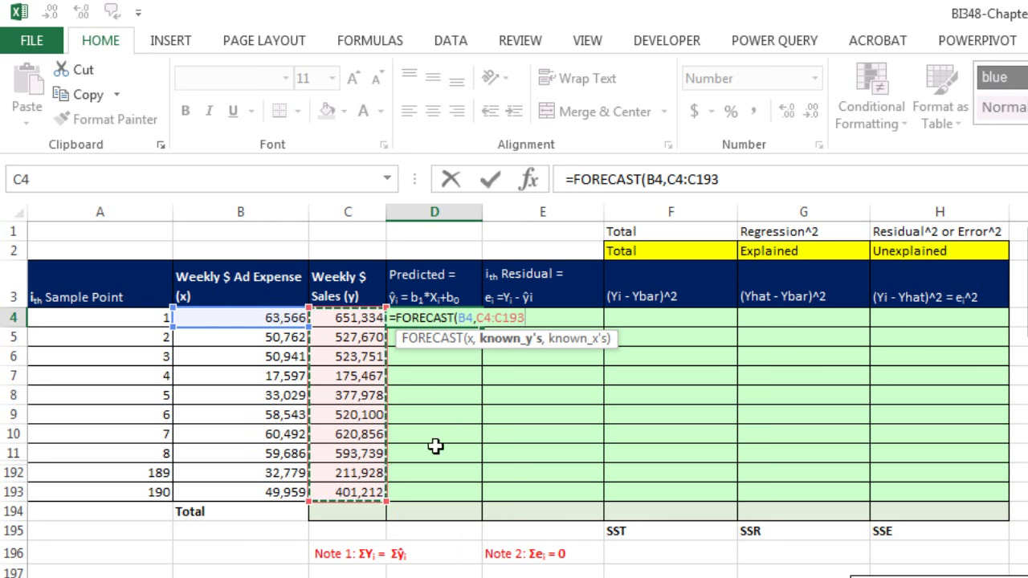
{"action": "type", "text": ","}
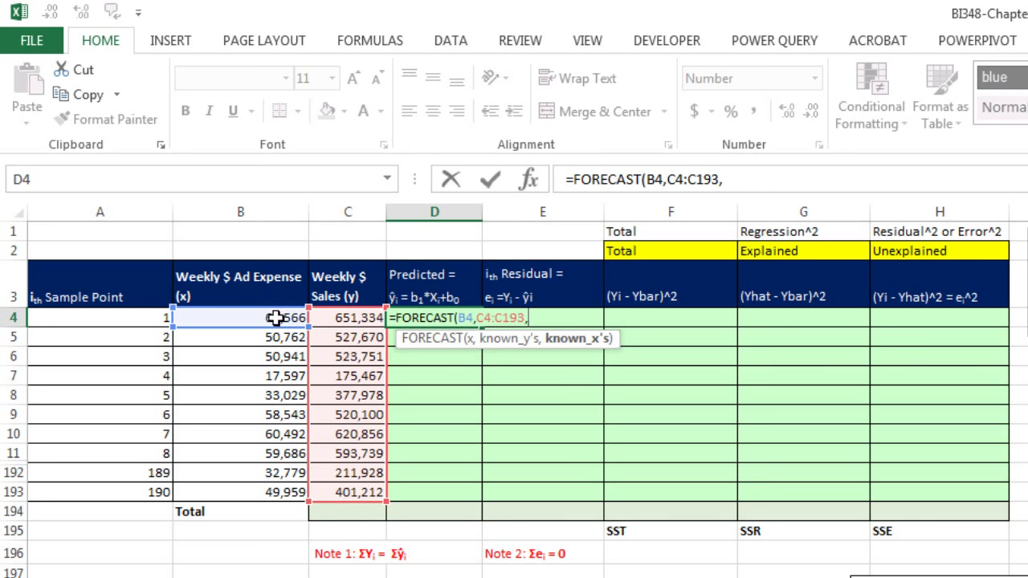
{"action": "left_click_drag", "start_coordinate": [287, 319], "coordinate": [276, 482]}
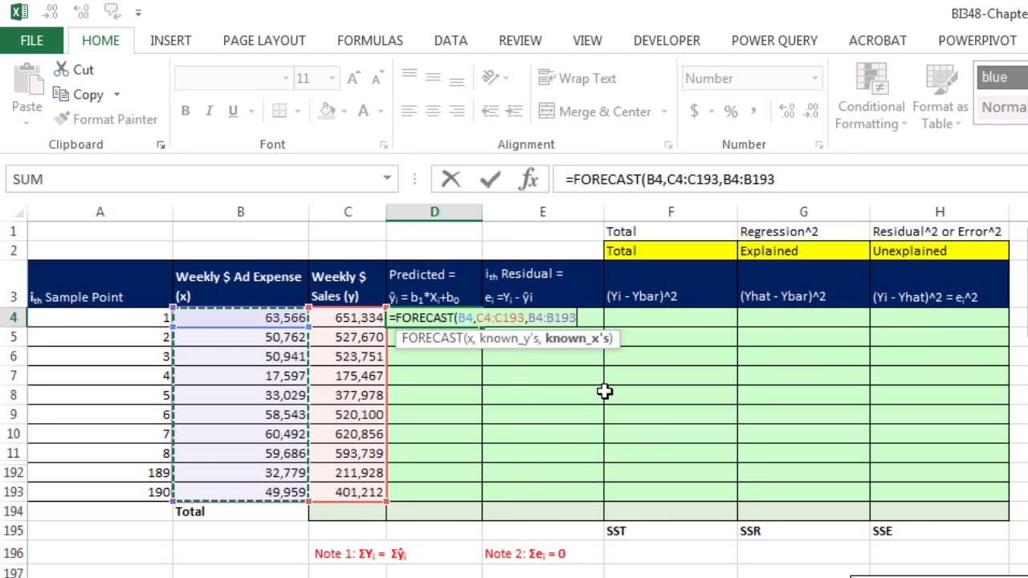
- Make both known ranges in the D4 formula absolute, $C$4:$C$193 and $B$4:$B$193, and fill the formula down to D193
{"action": "key", "text": "F4"}
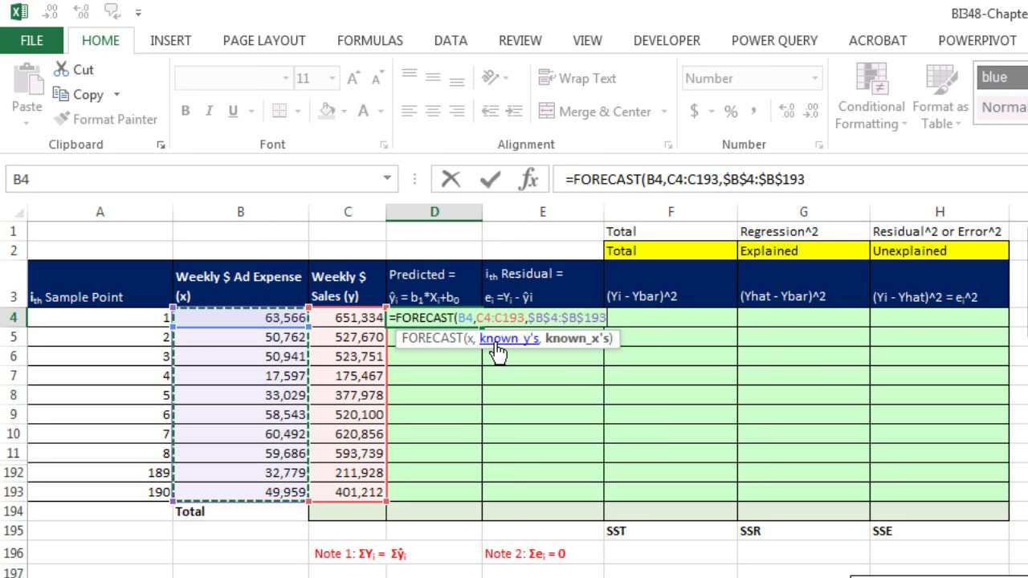
{"action": "left_click", "coordinate": [506, 347]}
{"action": "key", "text": "F4"}
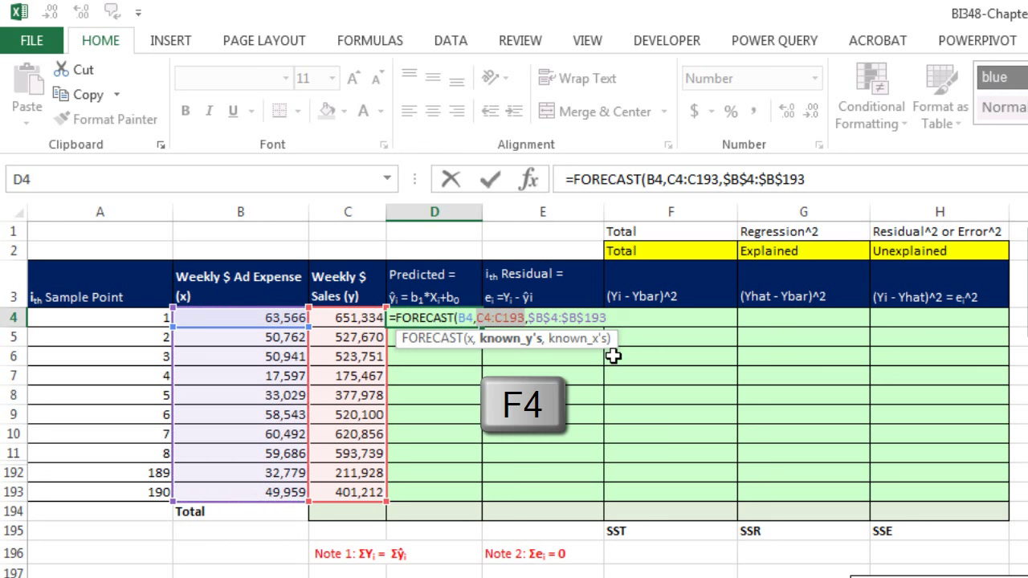
{"action": "key", "text": "F4"}
{"action": "left_click", "coordinate": [641, 319]}
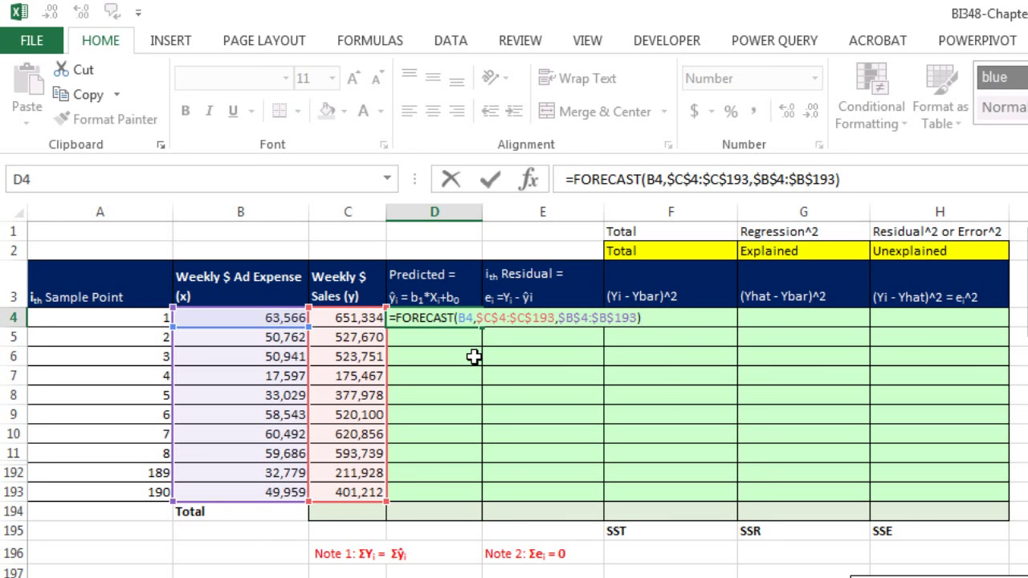
{"action": "key", "text": "ctrl+Return"}
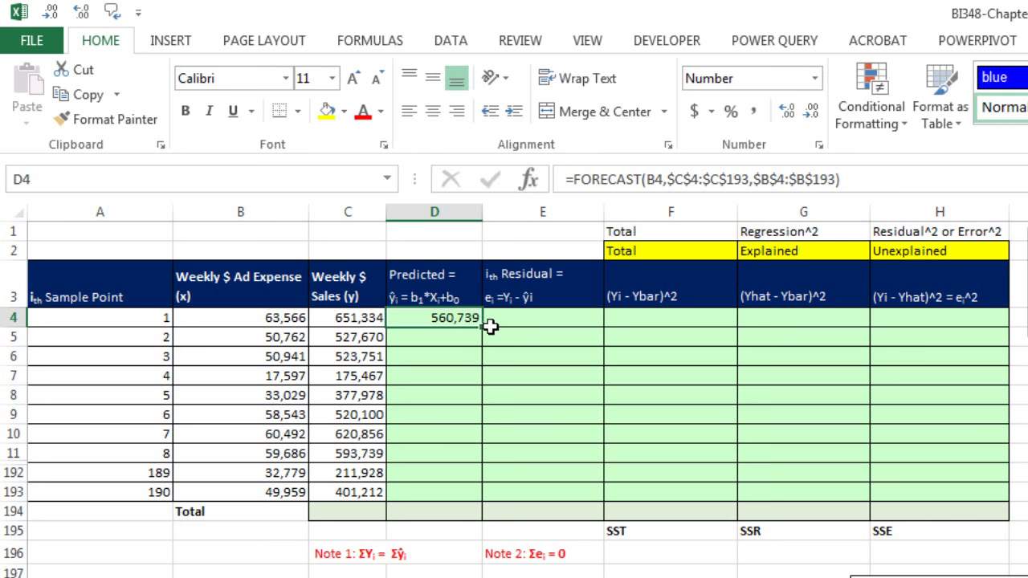
{"action": "left_click_drag", "start_coordinate": [481, 325], "coordinate": [480, 505]}
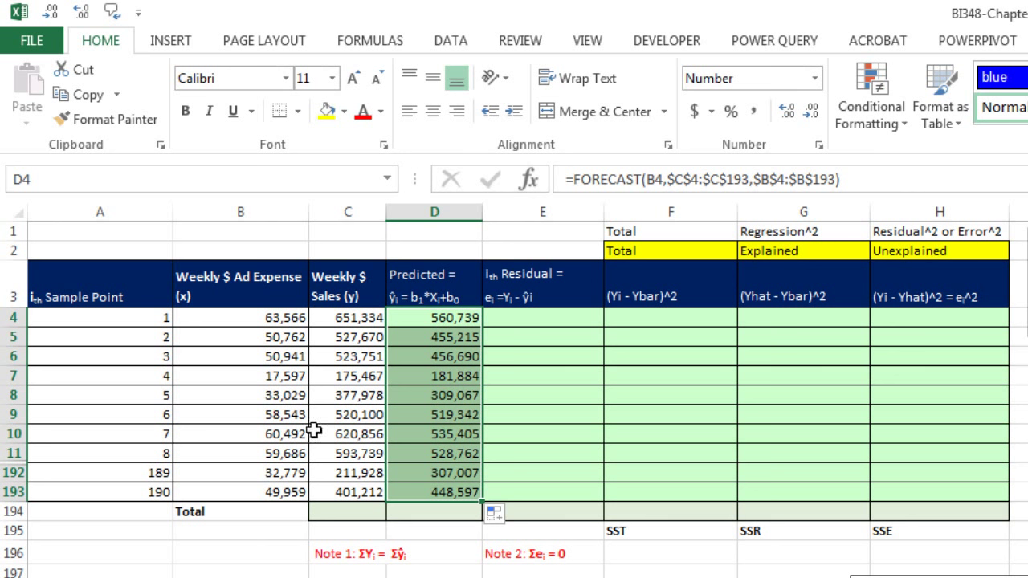
- Total the weekly sales in C194 and the predicted values in D194 with SUM over rows 4 to 193
{"action": "left_click", "coordinate": [346, 514]}
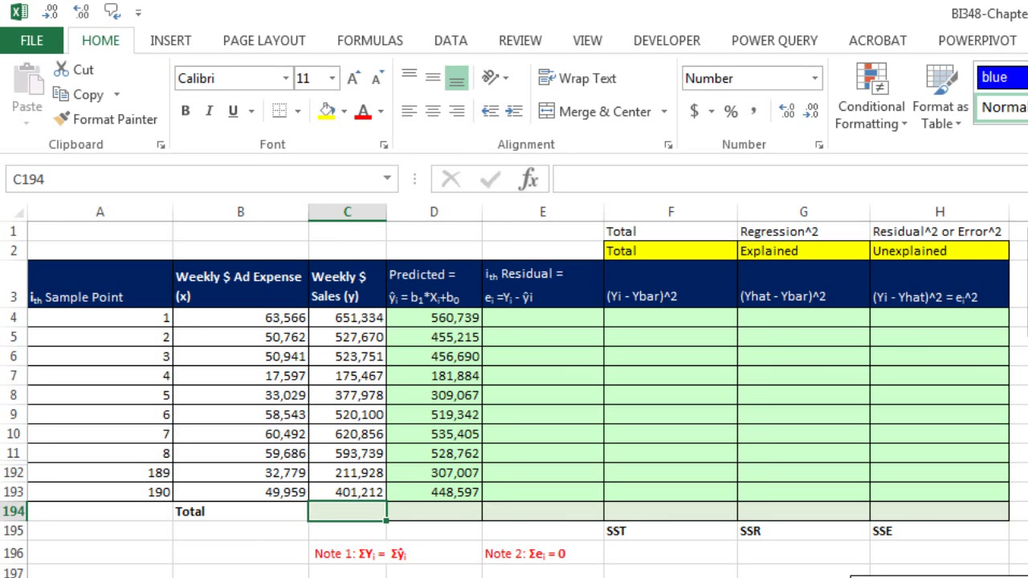
{"action": "key", "text": "alt+equal"}
{"action": "key", "text": "Return"}
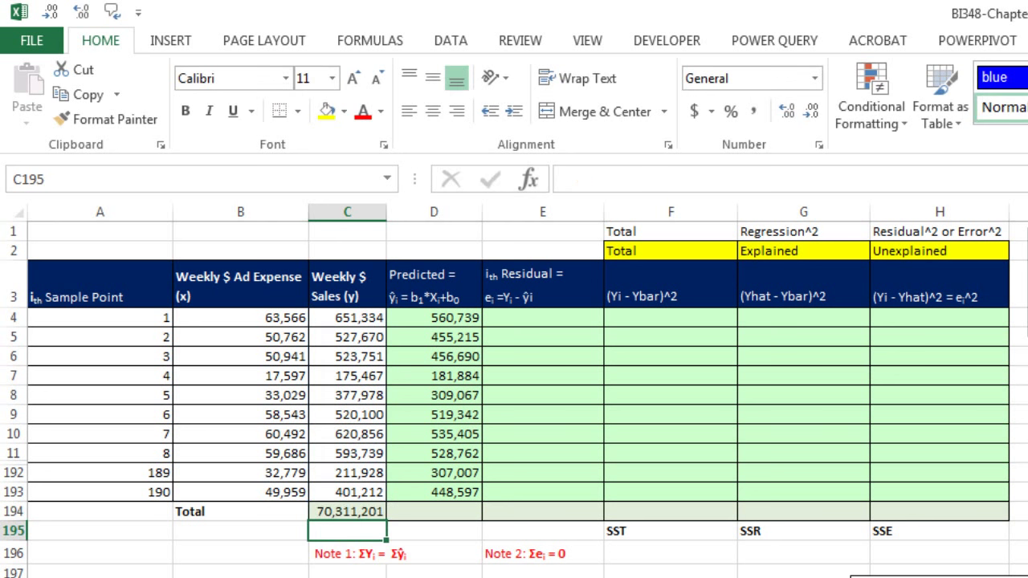
{"action": "left_click", "coordinate": [430, 514]}
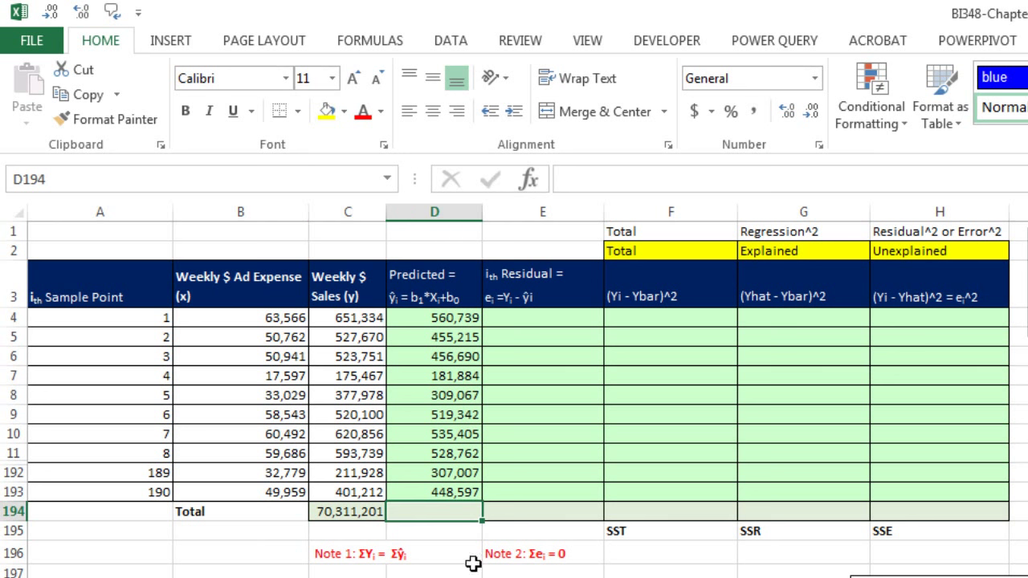
{"action": "key", "text": "alt+equal"}
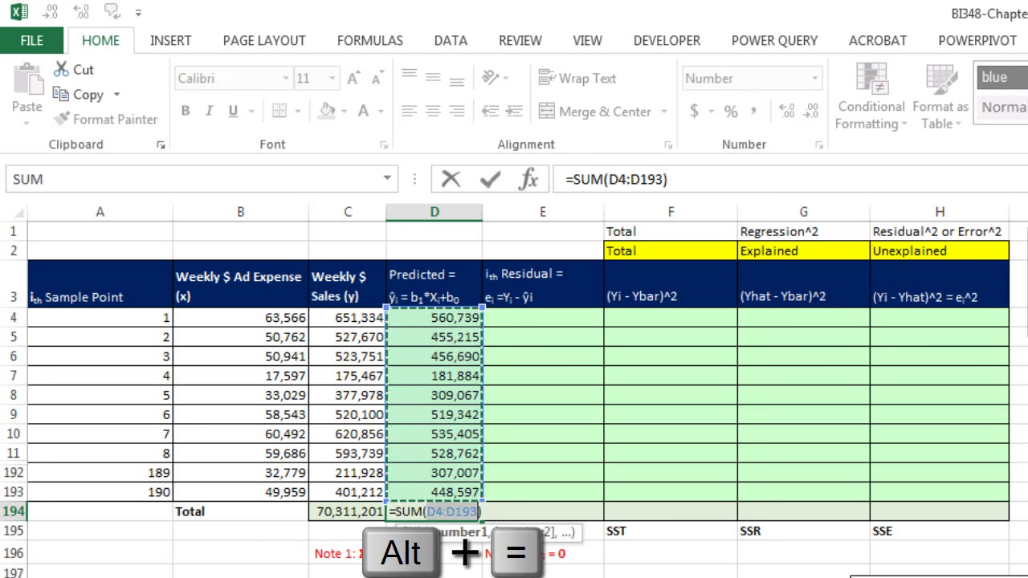
{"action": "key", "text": "Return"}
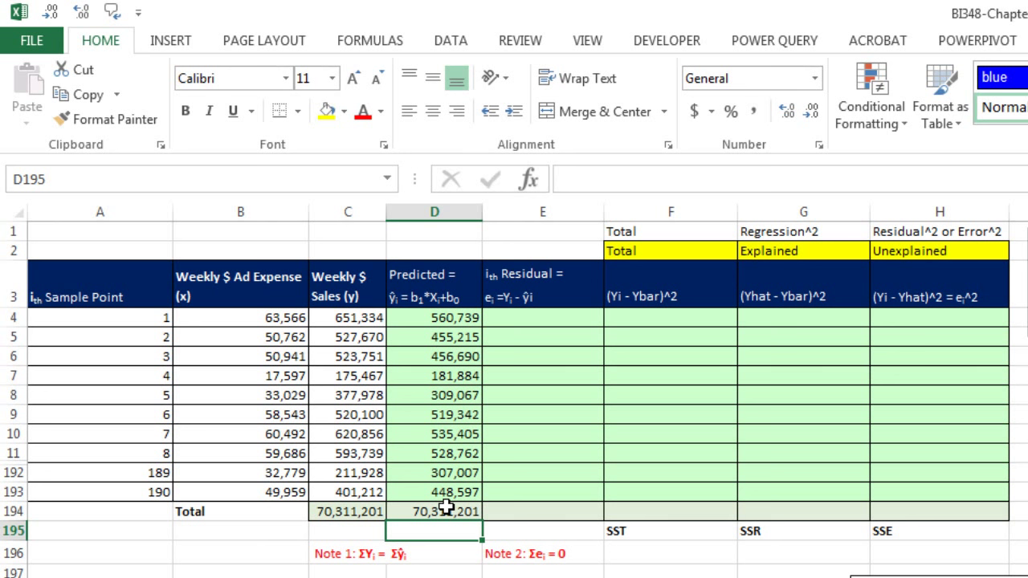
- Calculate the residual in E4 as =C4-D4 and fill the formula down to E193
{"action": "left_click", "coordinate": [540, 321]}
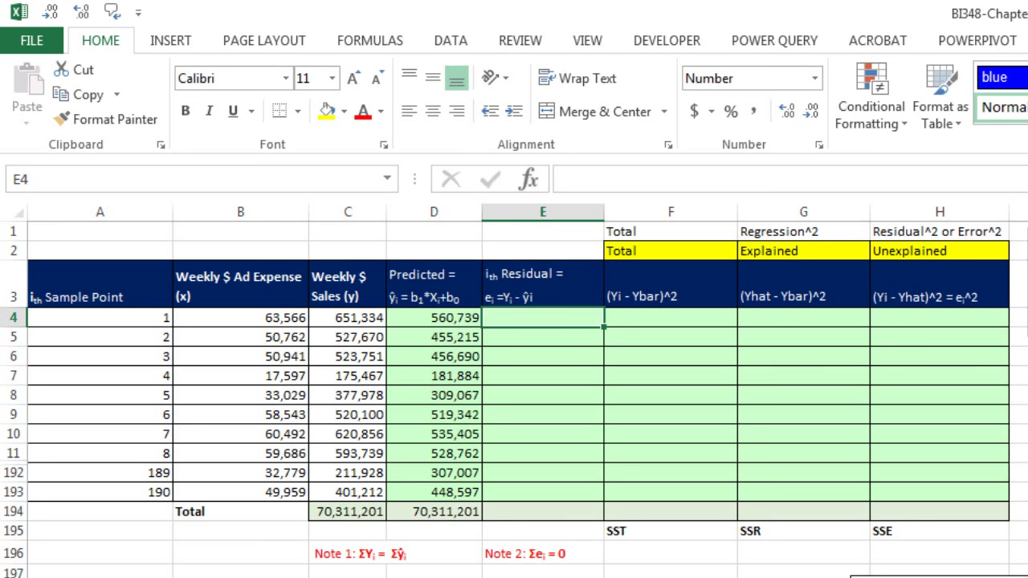
{"action": "type", "text": "="}
{"action": "key", "text": "Left"}
{"action": "key", "text": "Left"}
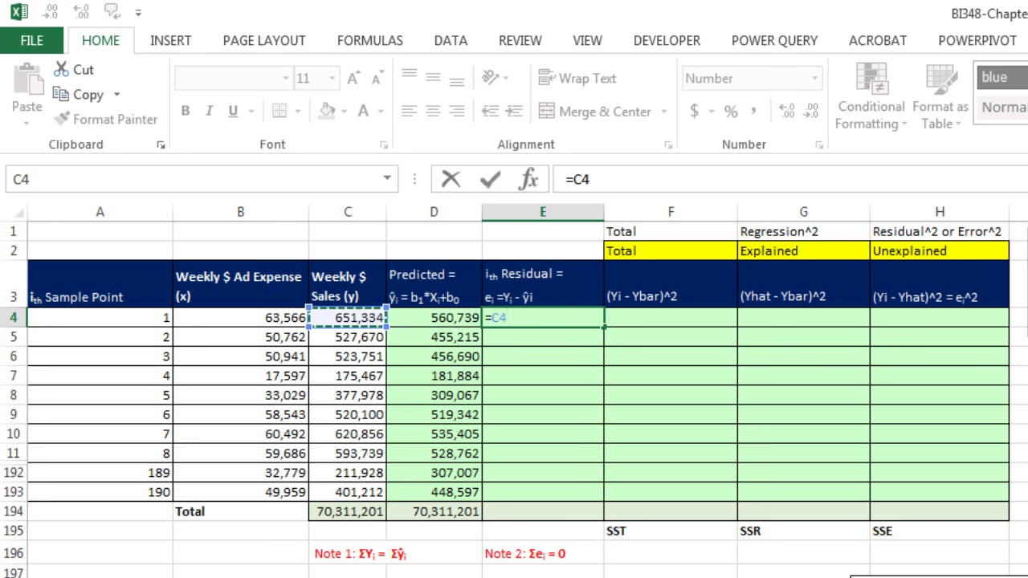
{"action": "type", "text": "-"}
{"action": "key", "text": "Left"}
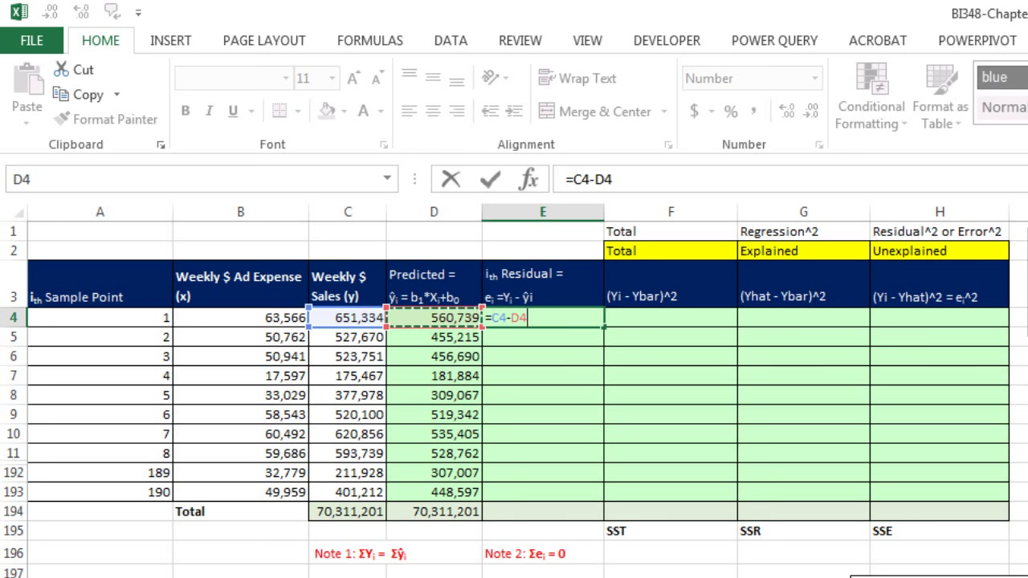
{"action": "key", "text": "ctrl+Return"}
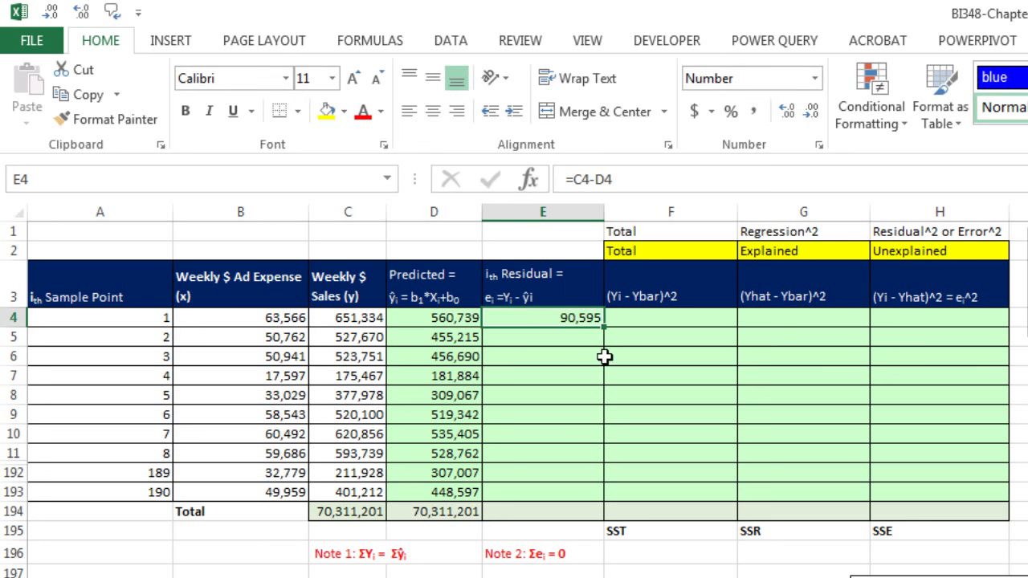
{"action": "left_click_drag", "start_coordinate": [603, 326], "coordinate": [604, 502]}
- Sum the residuals column in the total row at E194
{"action": "left_click", "coordinate": [568, 514]}
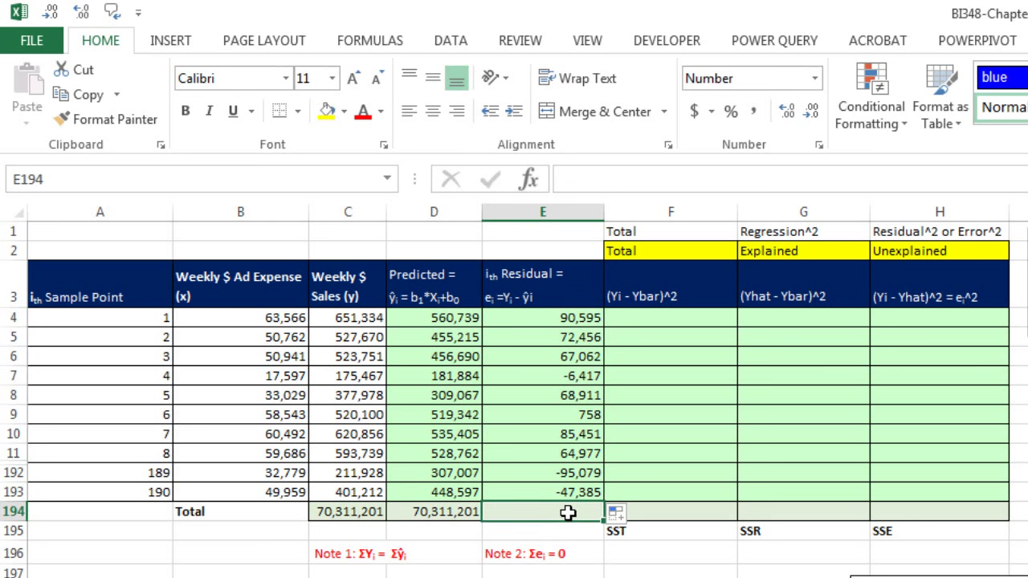
{"action": "key", "text": "alt+equal"}
{"action": "key", "text": "Return"}
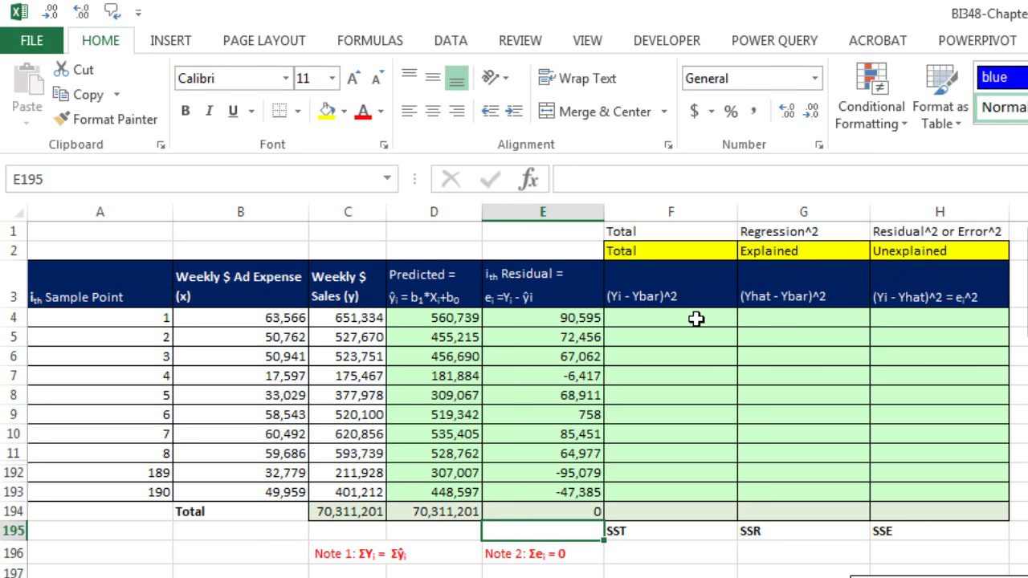
- Enter =(C4-$B$201)^2 in F4 for the squared deviation from Ybar and fill it down to F193
{"action": "left_click", "coordinate": [693, 319]}
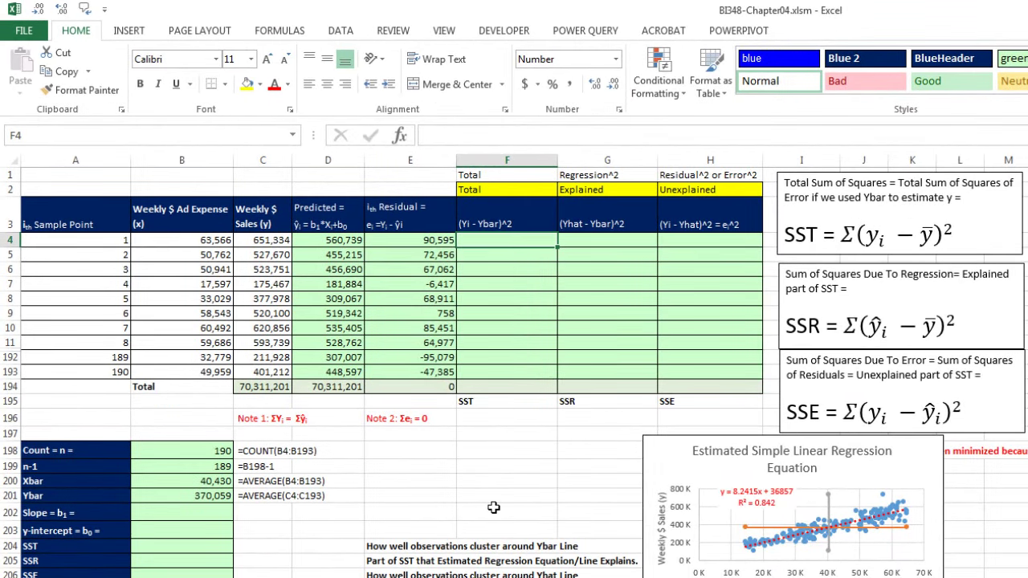
{"action": "type", "text": "=("}
{"action": "key", "text": "Left"}
{"action": "key", "text": "Left"}
{"action": "key", "text": "Left"}
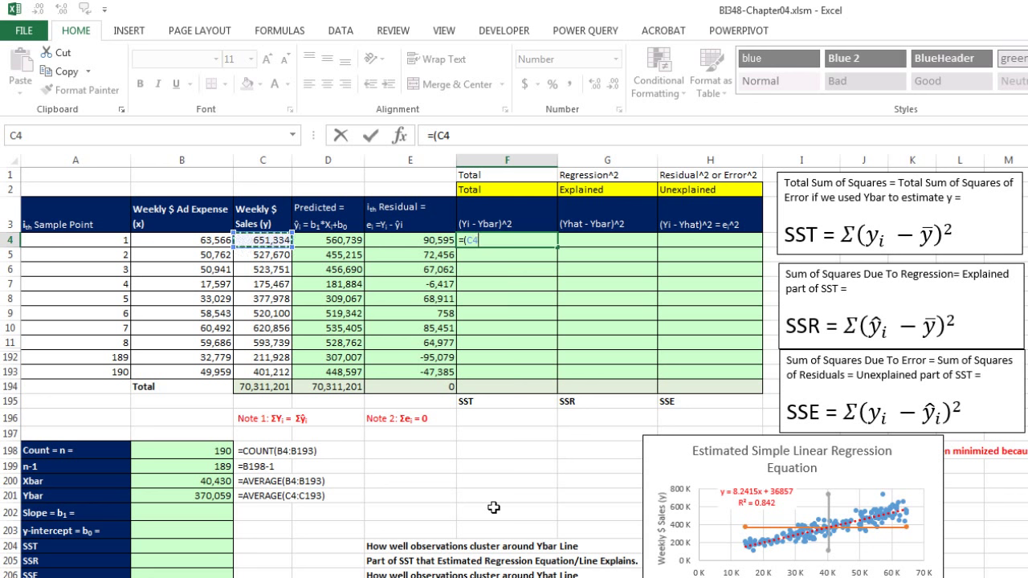
{"action": "type", "text": "-"}
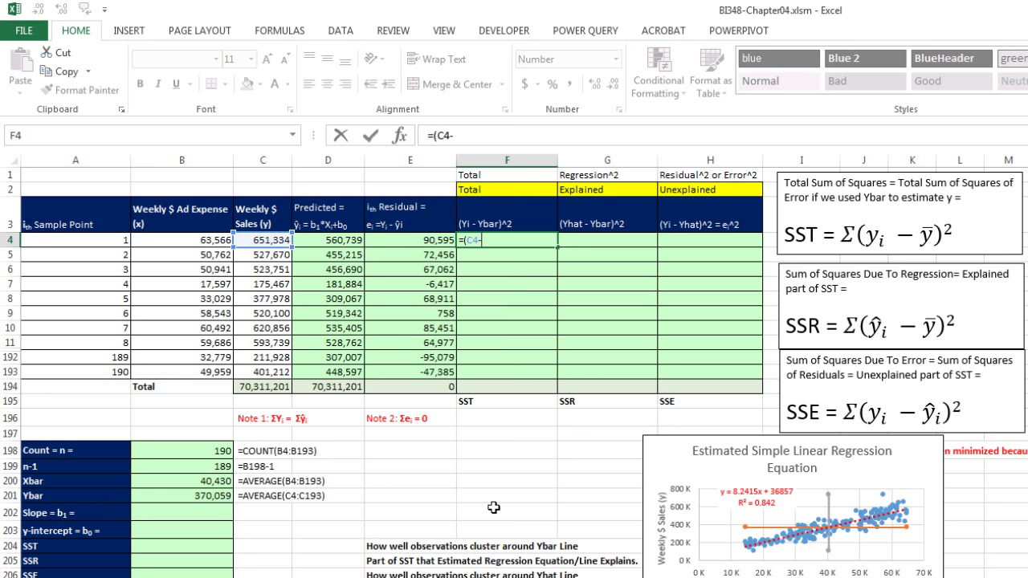
{"action": "left_click", "coordinate": [212, 495]}
{"action": "key", "text": "F4"}
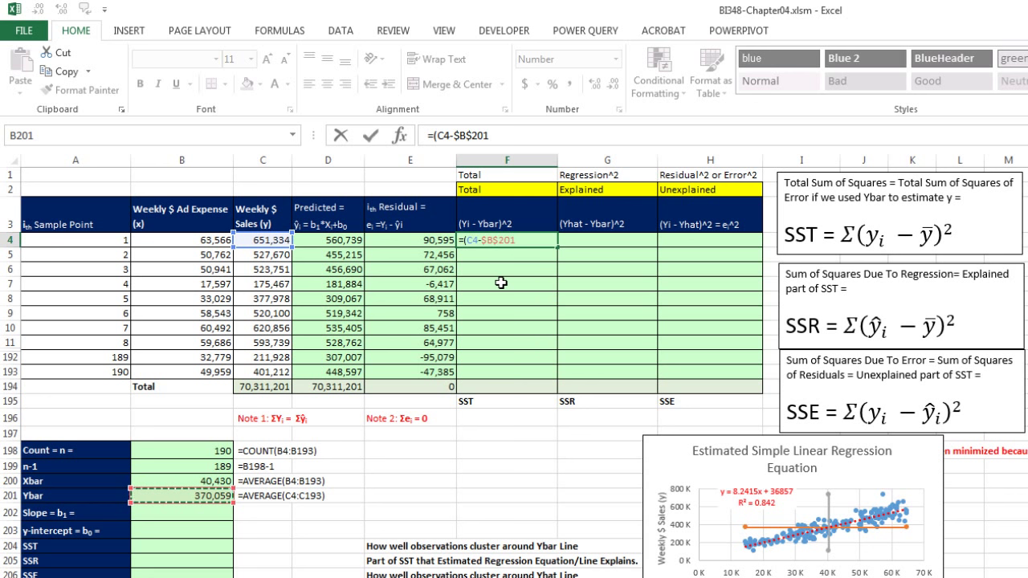
{"action": "type", "text": ")^2"}
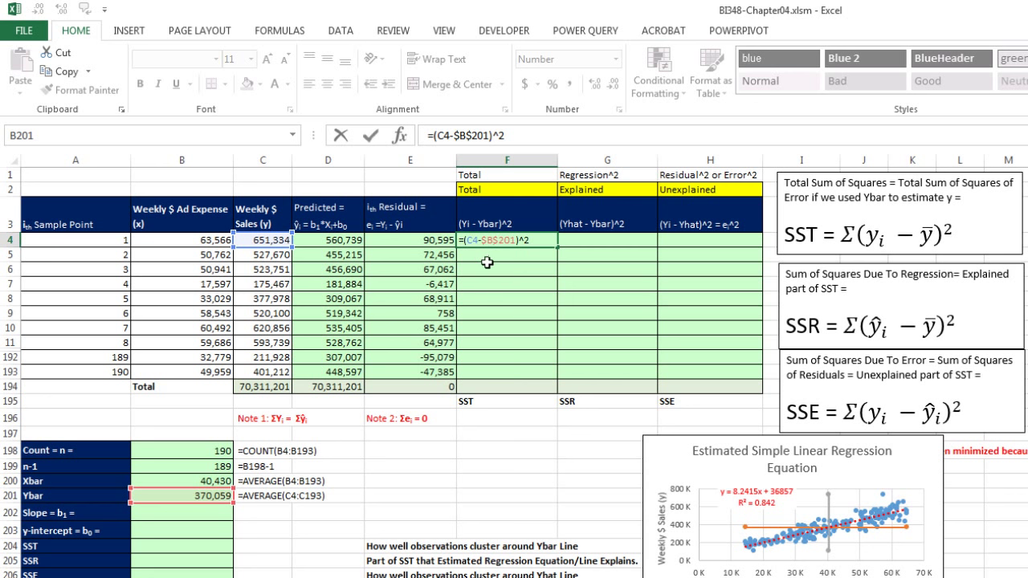
{"action": "key", "text": "ctrl+Return"}
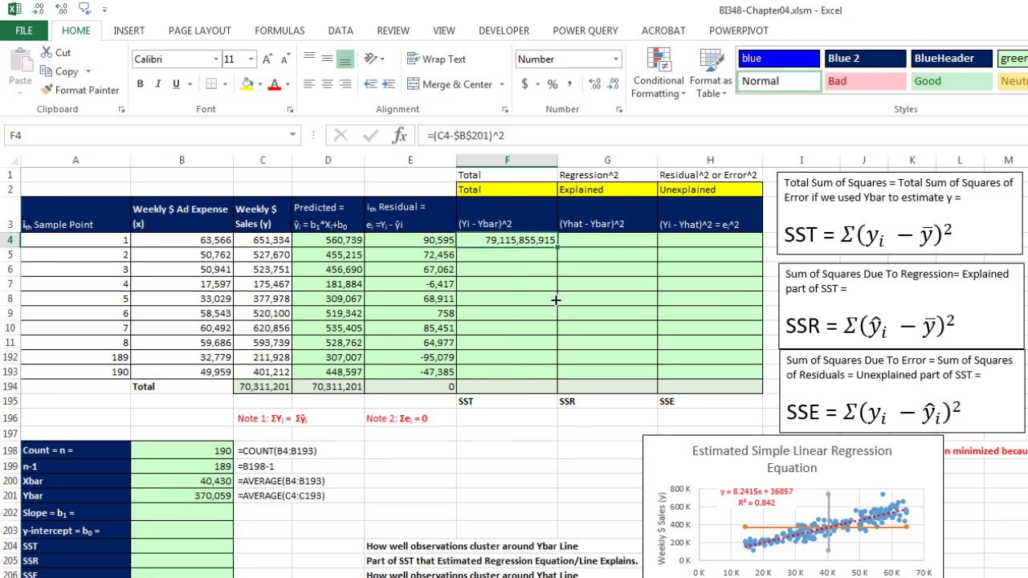
{"action": "left_click_drag", "start_coordinate": [556, 299], "coordinate": [561, 374]}
- Total the squared deviations in F194 with =SUM(F4:F193) to get SST
{"action": "left_click", "coordinate": [533, 386]}
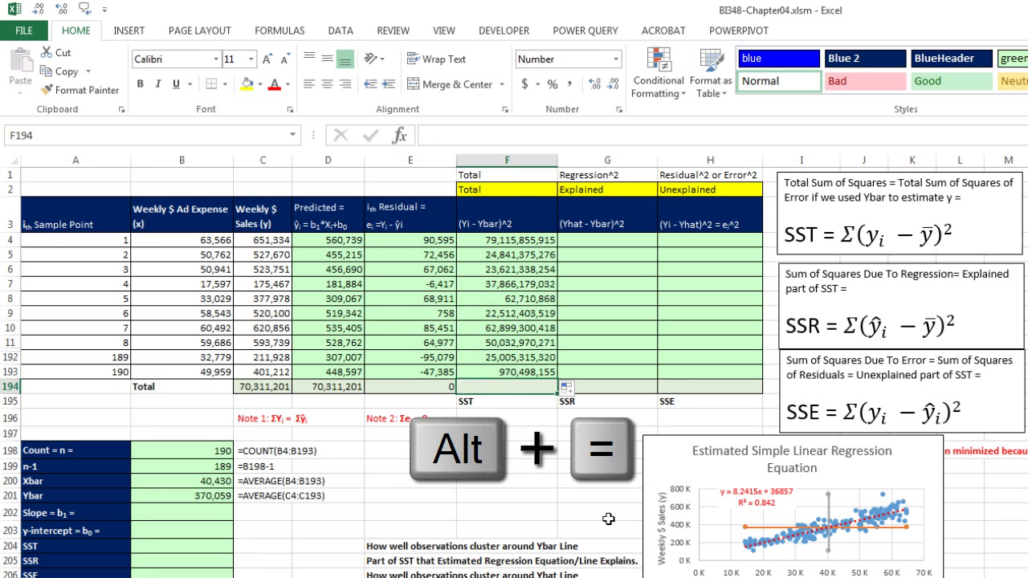
{"action": "key", "text": "alt+equal"}
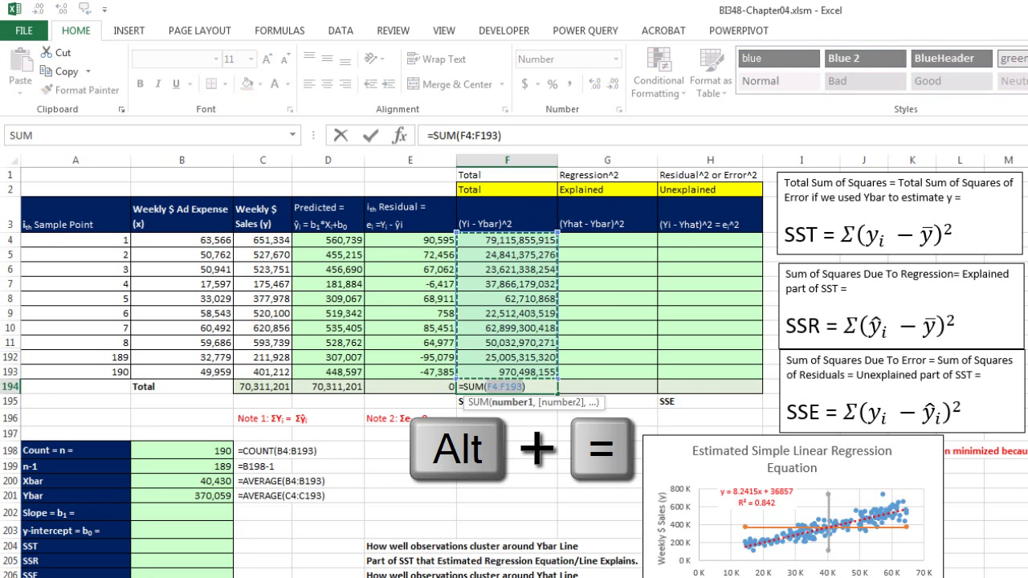
{"action": "key", "text": "Return"}
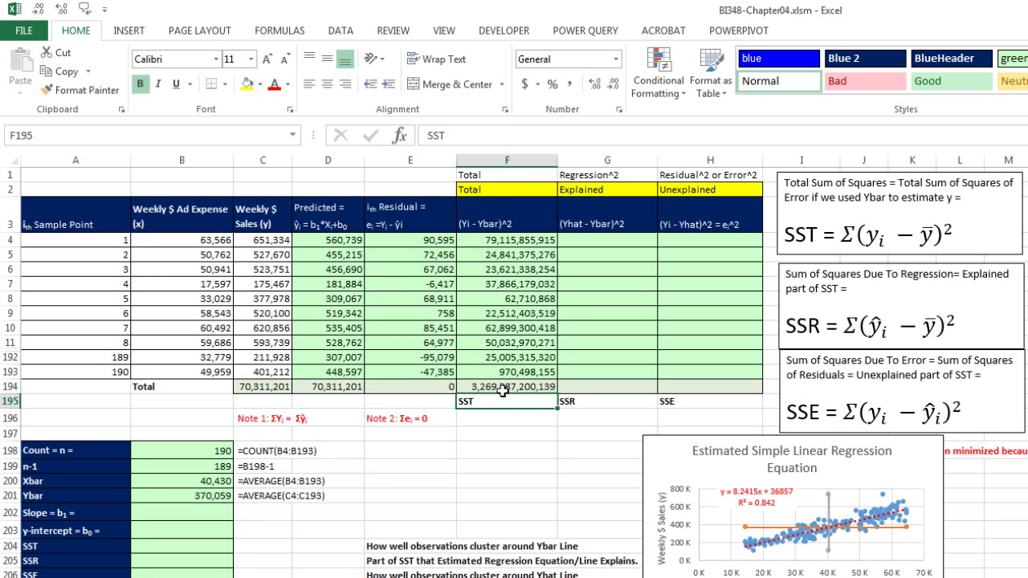
- Enter =(D4-$B$201)^2 in G4 for the squared deviation of Yhat from Ybar and fill it down to G193
{"action": "left_click", "coordinate": [605, 240]}
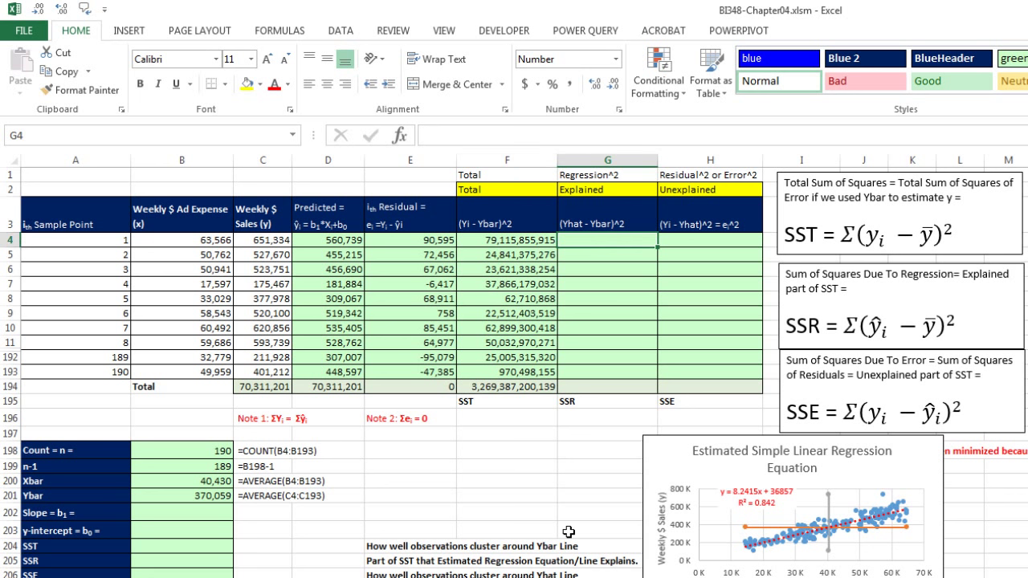
{"action": "type", "text": "="}
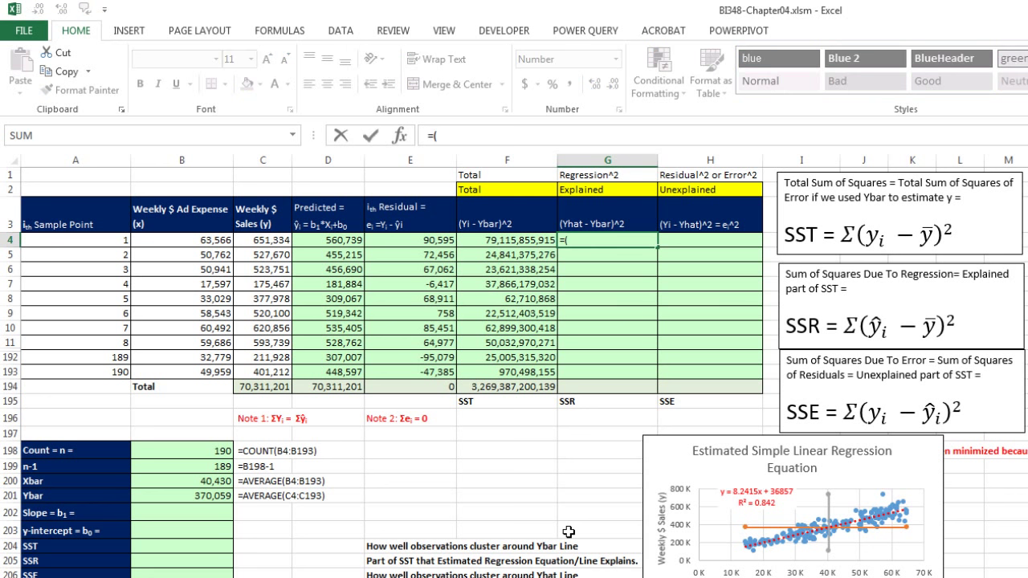
{"action": "type", "text": "("}
{"action": "key", "text": "Left"}
{"action": "key", "text": "Left"}
{"action": "key", "text": "Left"}
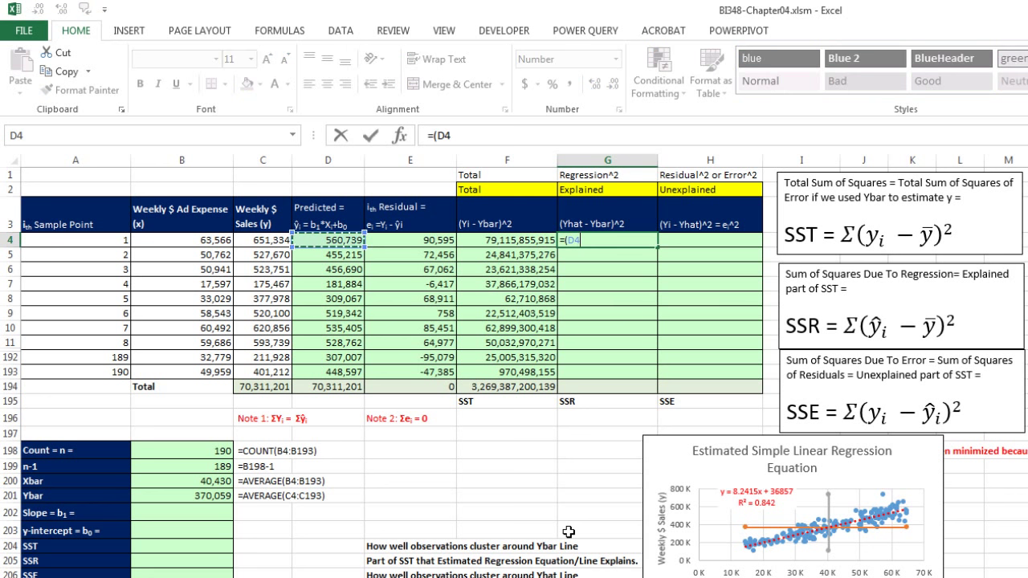
{"action": "type", "text": "-"}
{"action": "left_click", "coordinate": [216, 496]}
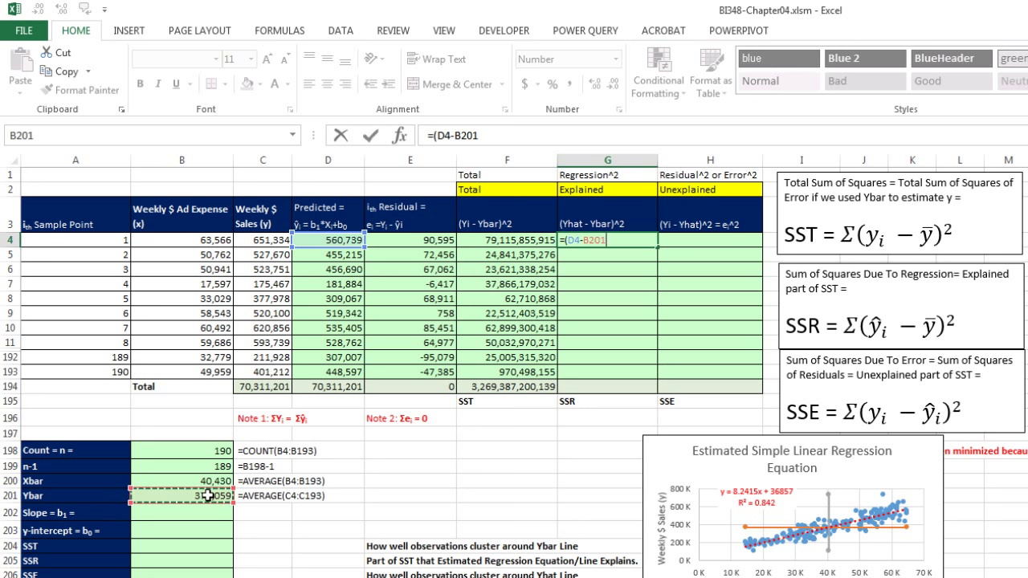
{"action": "key", "text": "F4"}
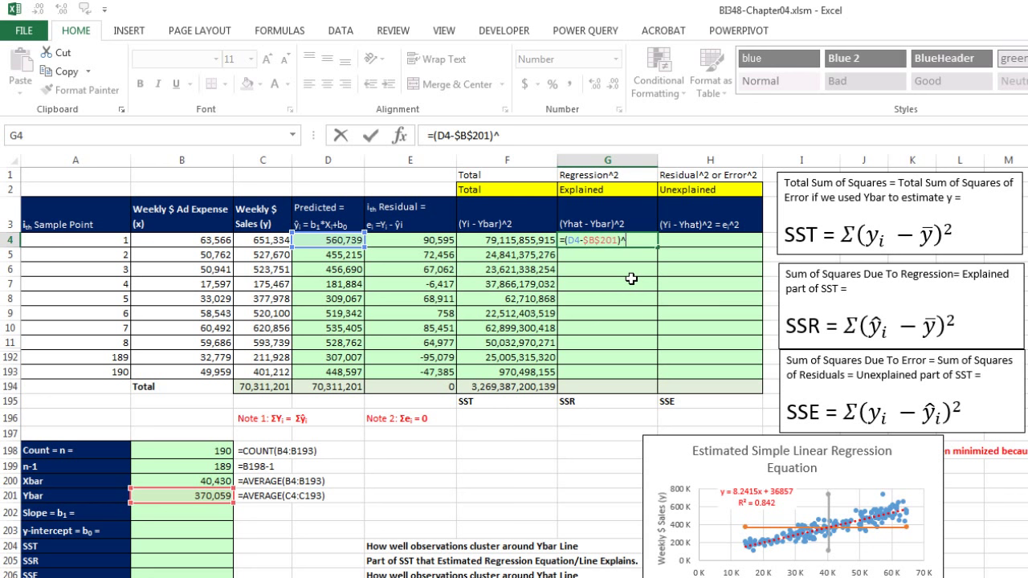
{"action": "type", "text": ")^2"}
{"action": "key", "text": "ctrl+Return"}
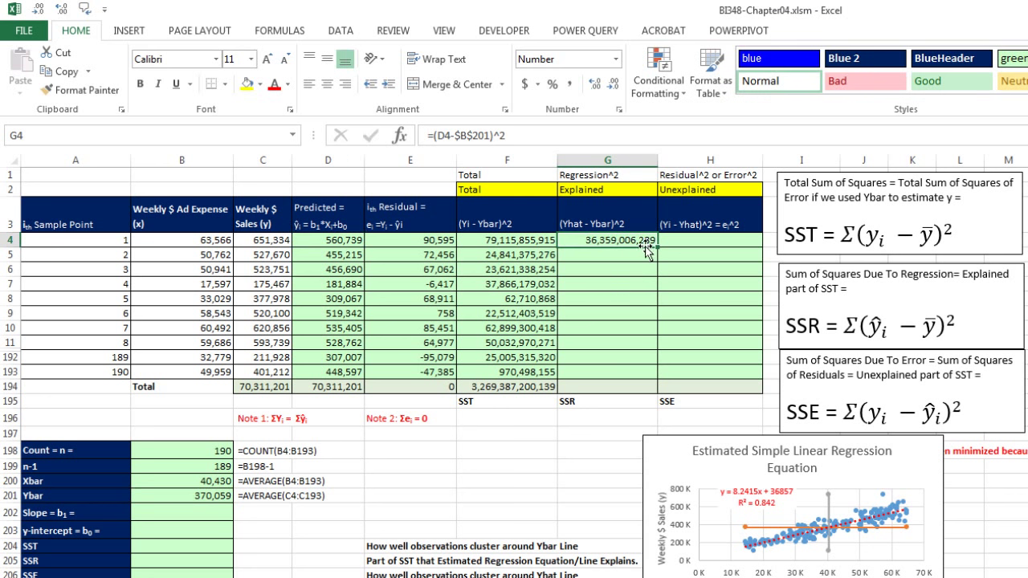
{"action": "left_click_drag", "start_coordinate": [657, 246], "coordinate": [660, 376]}
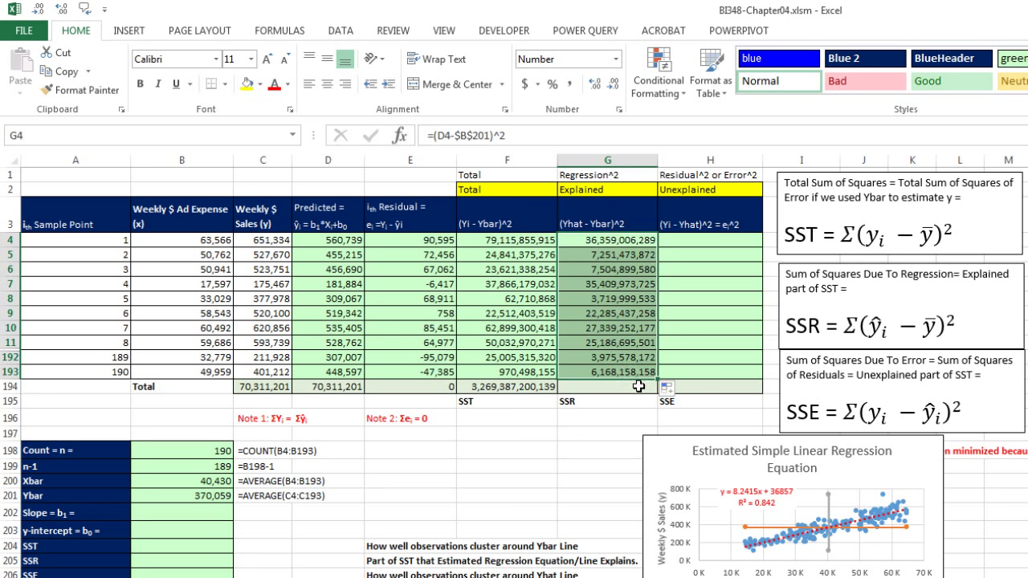
- Total the explained squared deviations in G194 with an automatic sum to get SSR
{"action": "left_click", "coordinate": [639, 386]}
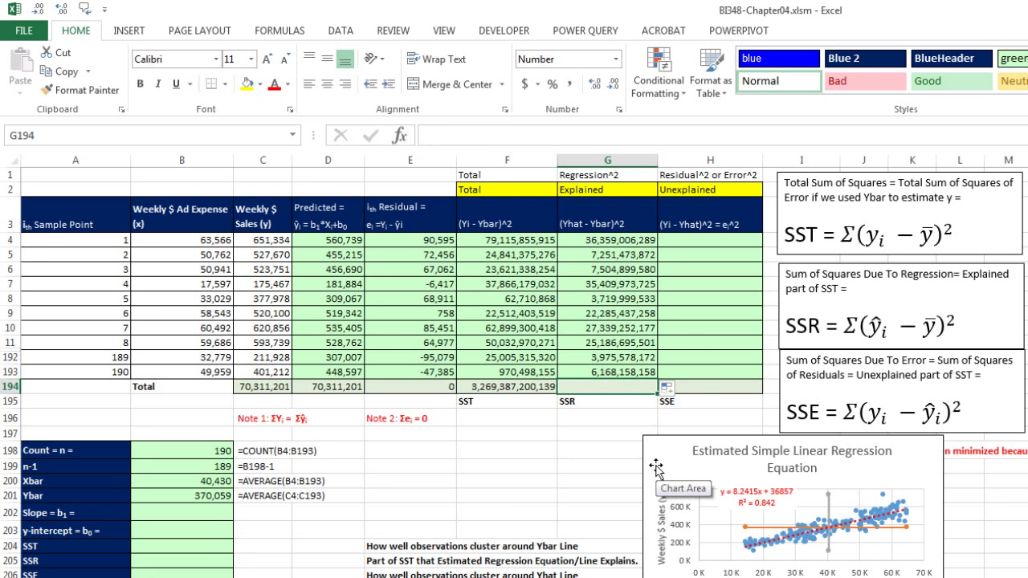
{"action": "key", "text": "alt+equal"}
{"action": "key", "text": "Return"}
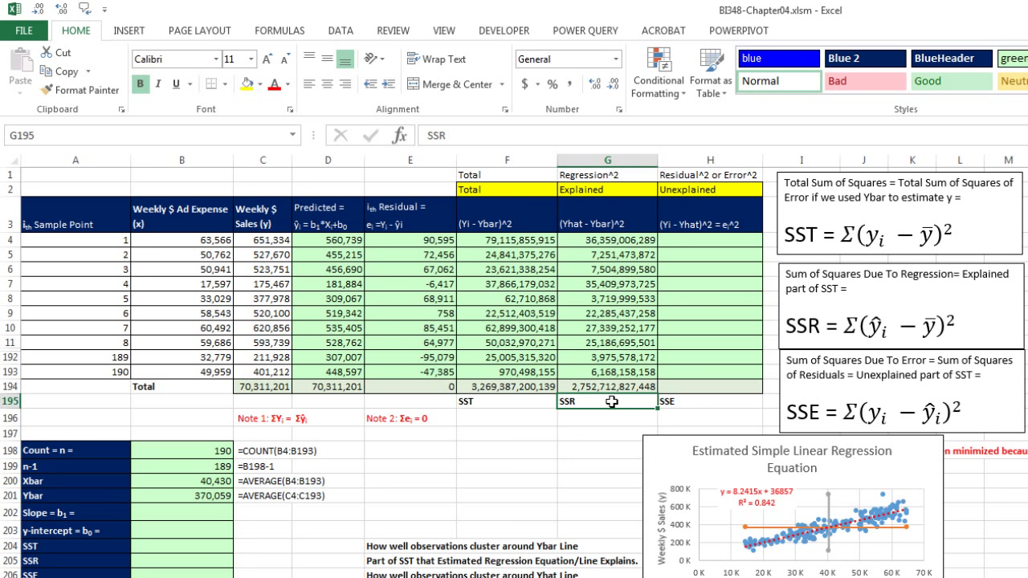
- Square the residual in H4 with =E4^2 and fill the formula down to H193
{"action": "left_click", "coordinate": [697, 244]}
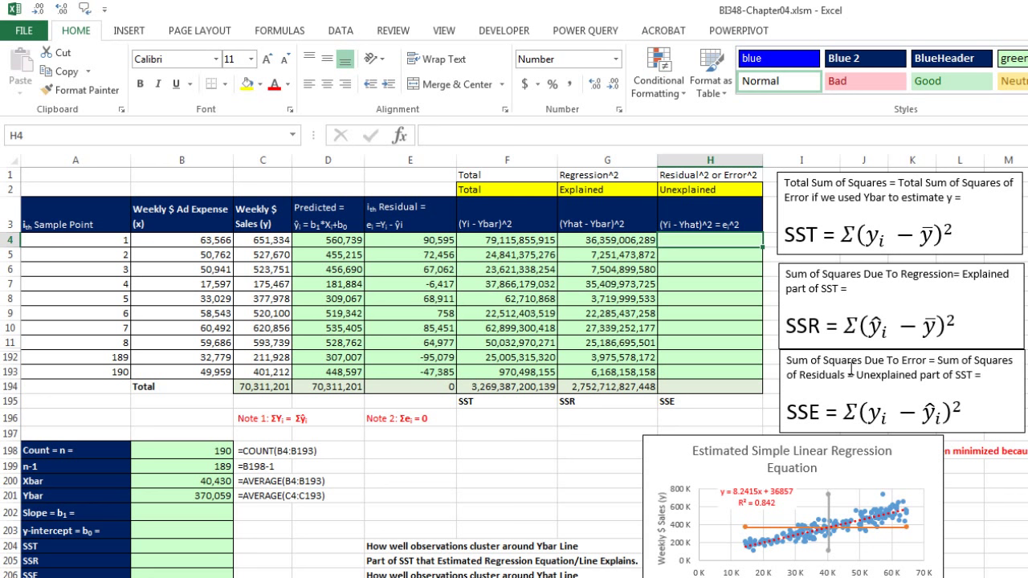
{"action": "type", "text": "="}
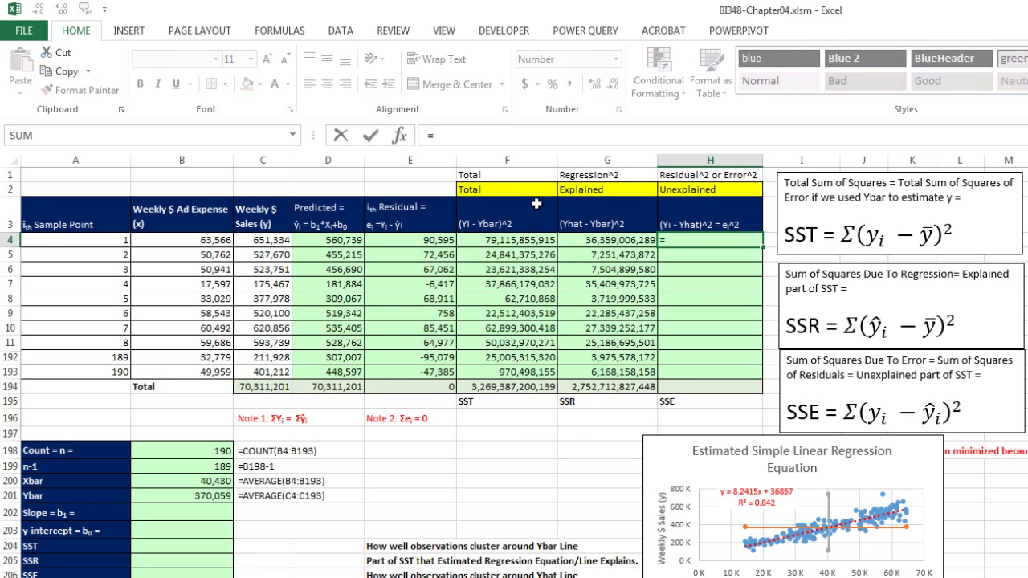
{"action": "left_click", "coordinate": [408, 243]}
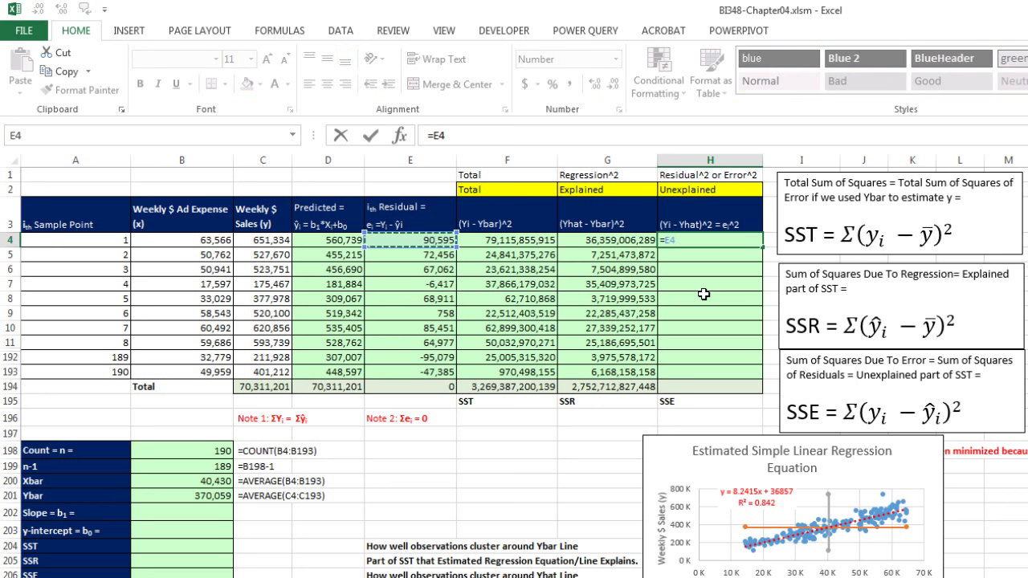
{"action": "type", "text": "^2"}
{"action": "key", "text": "ctrl+Return"}
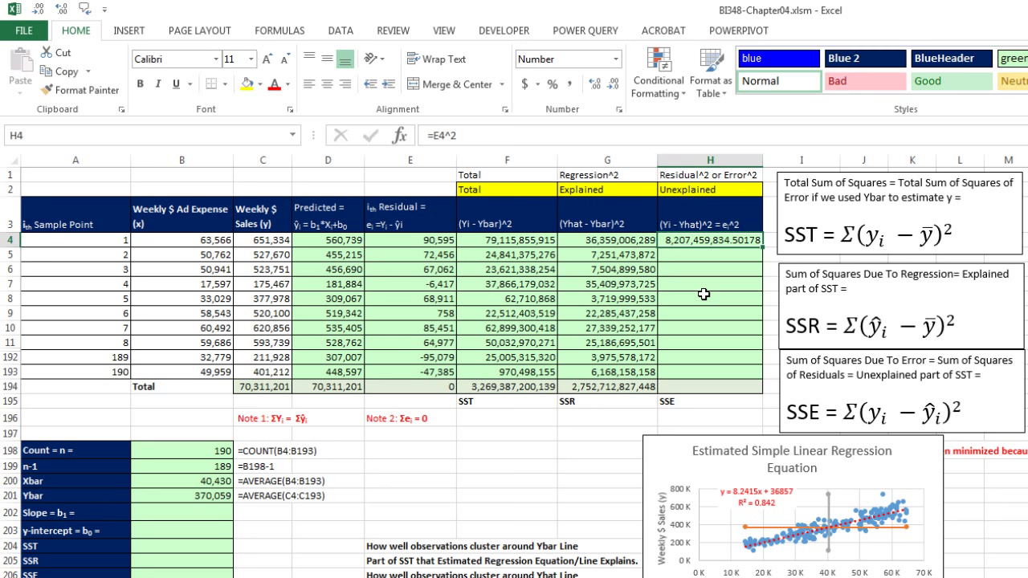
{"action": "left_click_drag", "start_coordinate": [763, 250], "coordinate": [769, 380]}
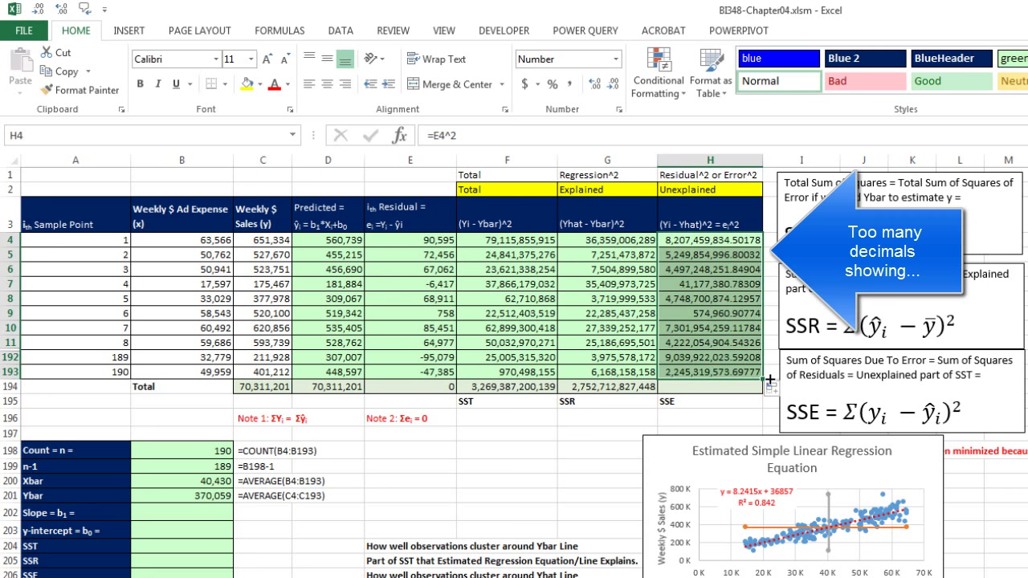
- Total the squared residuals in H194 with an automatic sum to get SSE
{"action": "left_click", "coordinate": [738, 387]}
{"action": "key", "text": "alt+equal"}
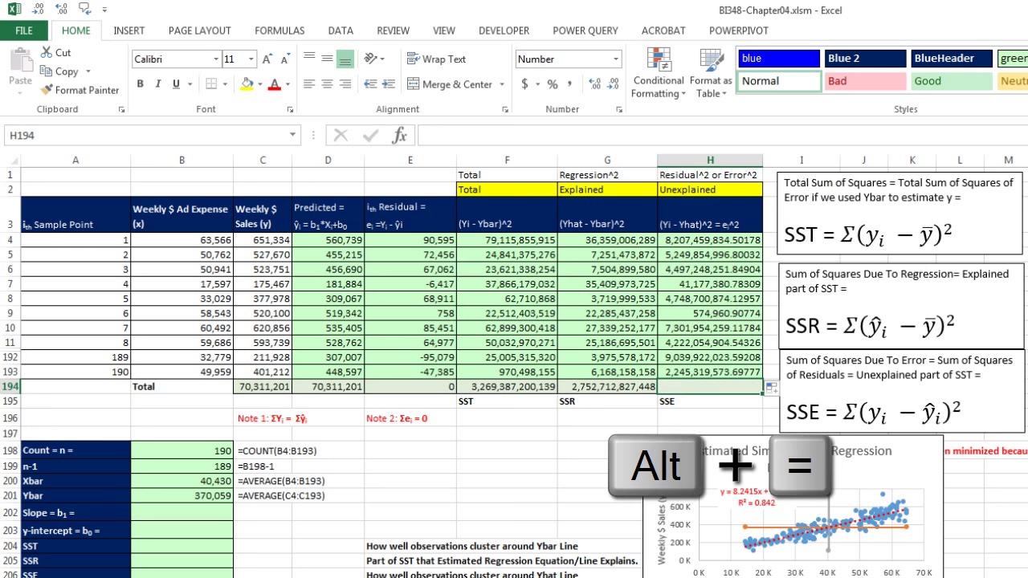
{"action": "key", "text": "Return"}
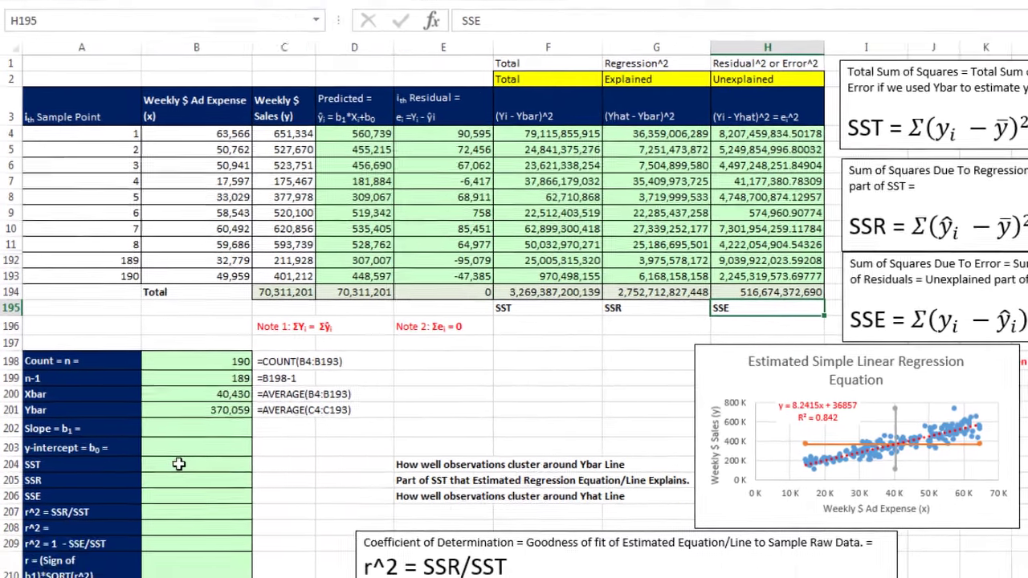
- Calculate SST in B204 as SSR plus SSE with =G194+H194
{"action": "left_click", "coordinate": [165, 547]}
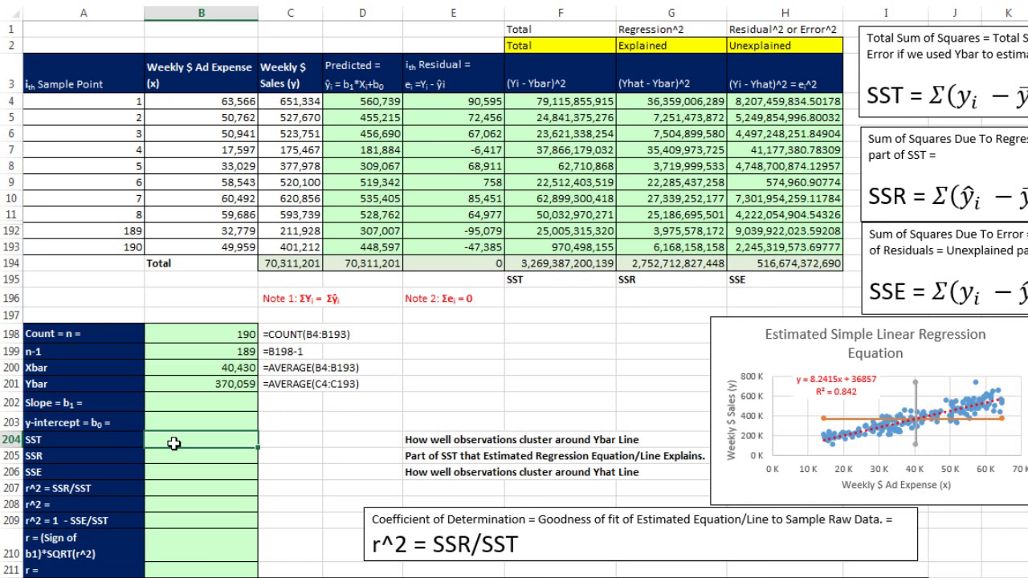
{"action": "type", "text": "="}
{"action": "left_click", "coordinate": [649, 267]}
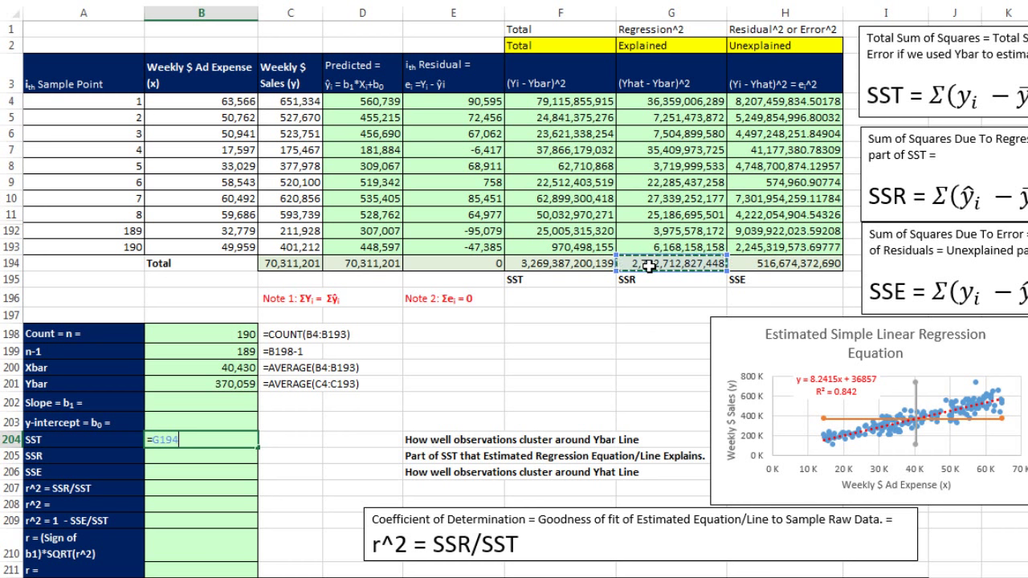
{"action": "type", "text": "+"}
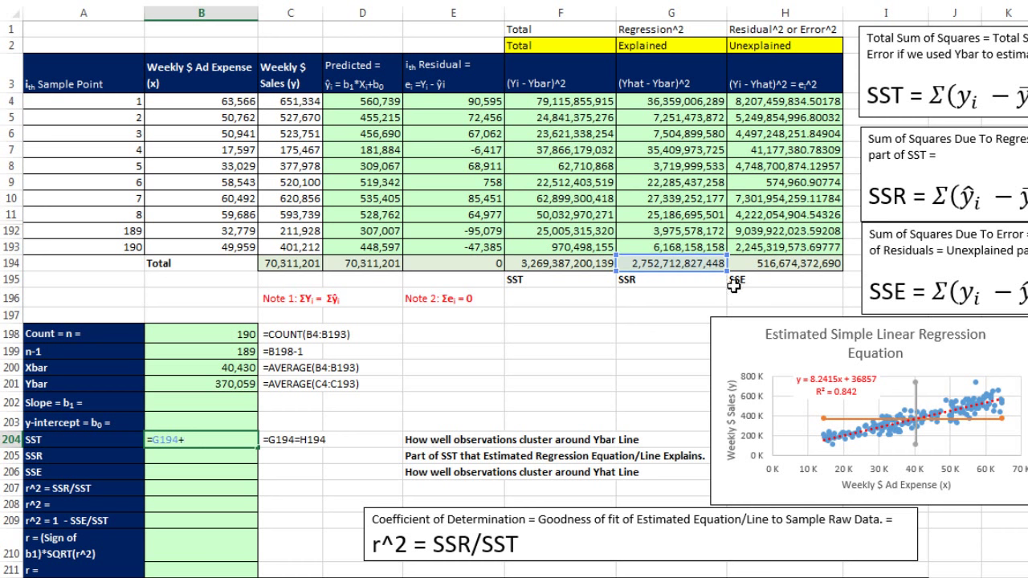
{"action": "left_click", "coordinate": [770, 268]}
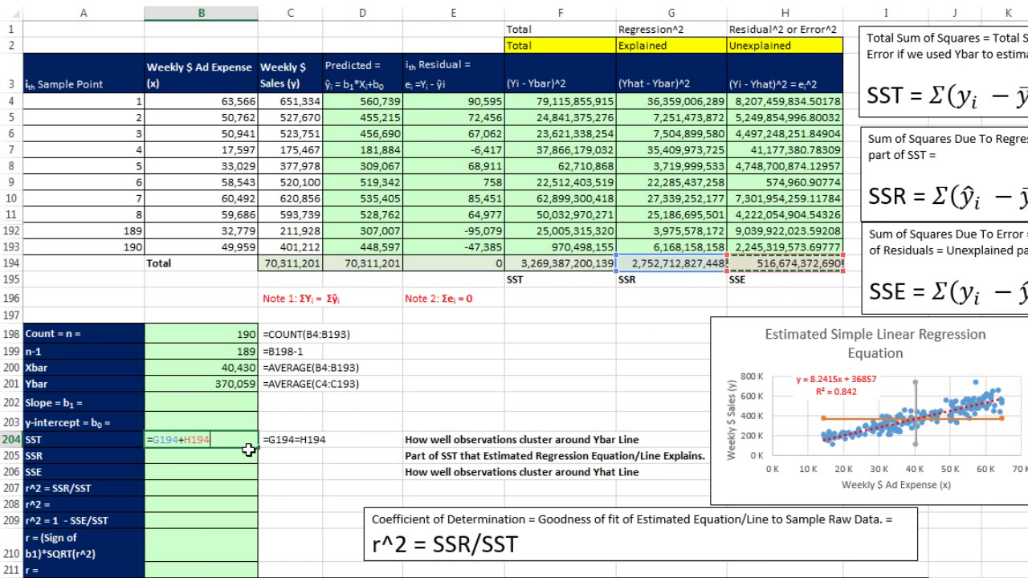
{"action": "key", "text": "Return"}
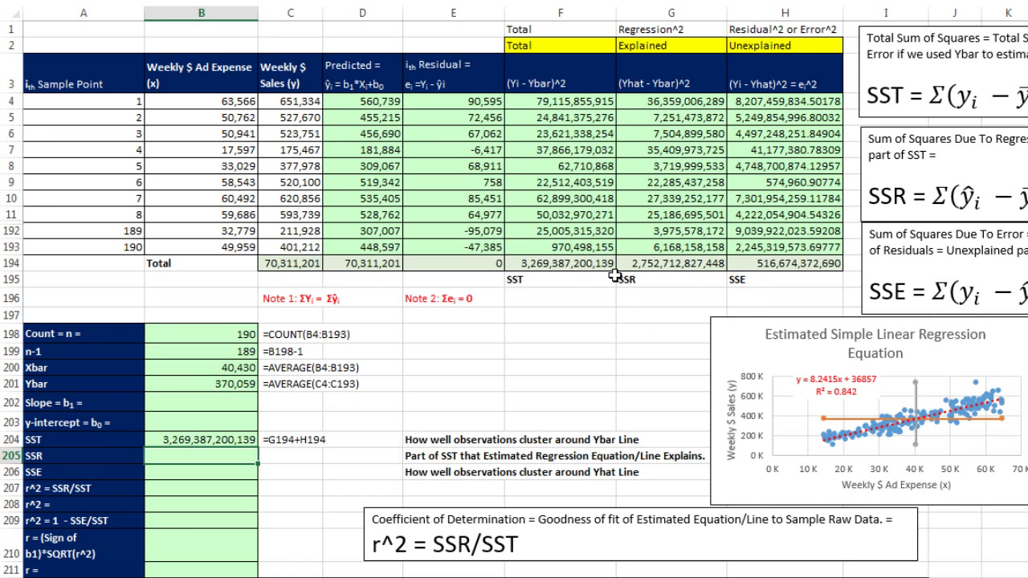
- Calculate SSE in B206 directly from the residuals with =SUMSQ(E4:E193)
{"action": "left_click", "coordinate": [195, 473]}
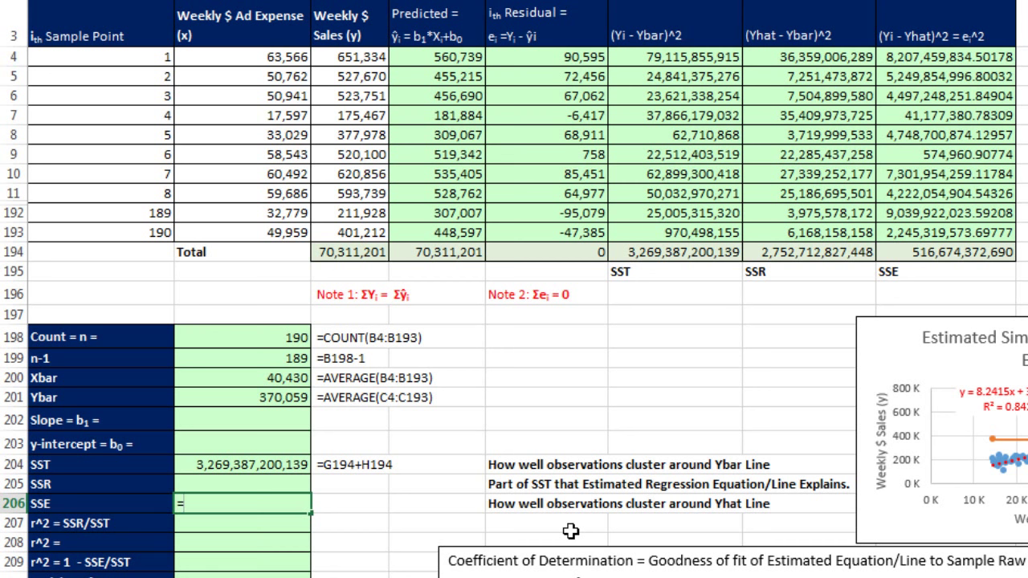
{"action": "type", "text": "sum"}
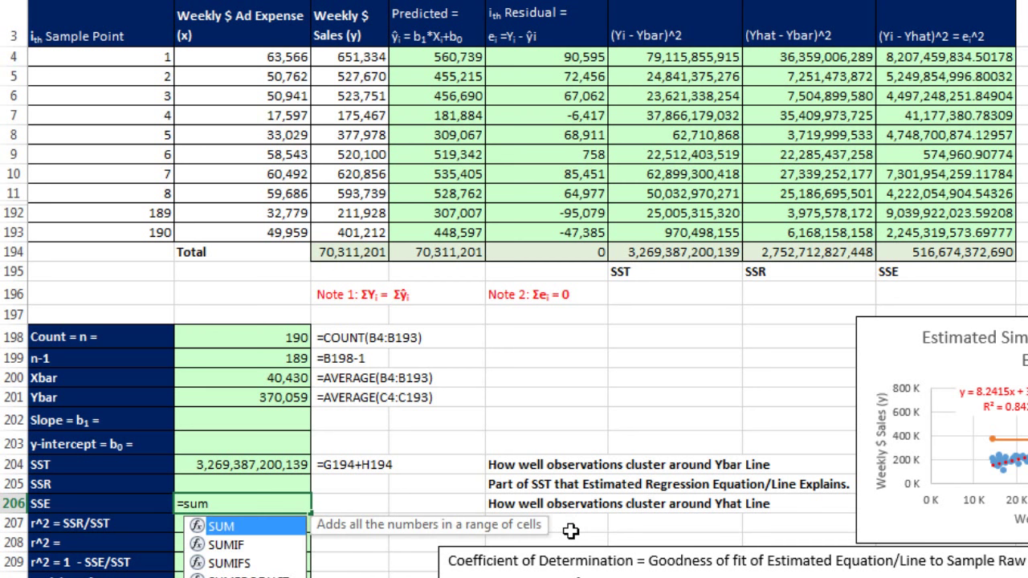
{"action": "type", "text": "s"}
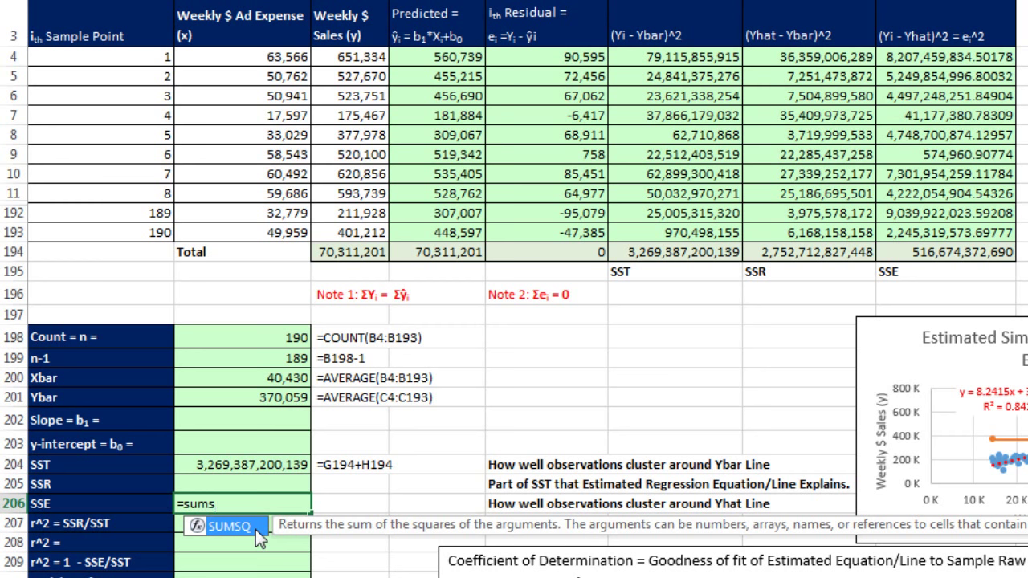
{"action": "key", "text": "Tab"}
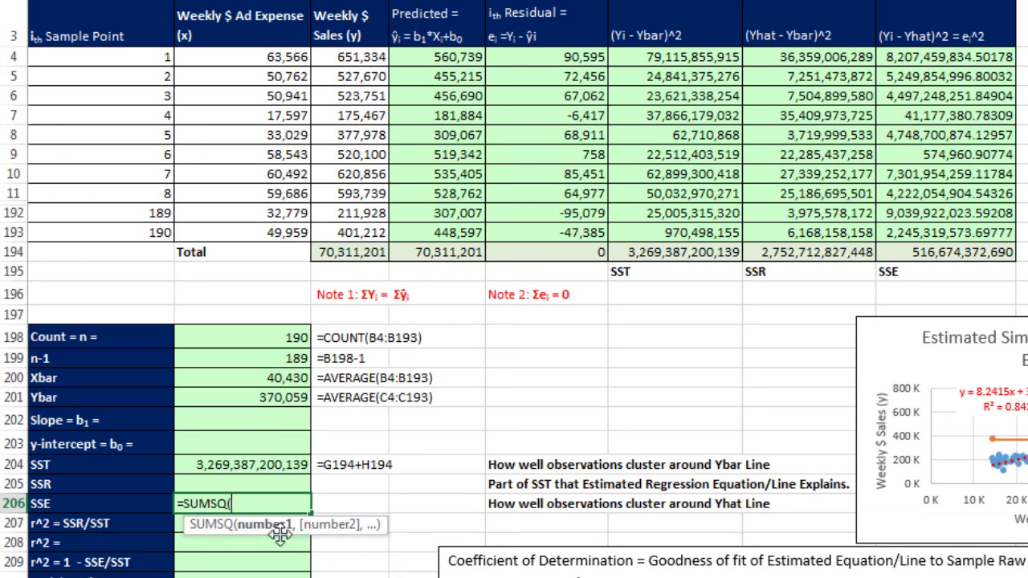
{"action": "left_click_drag", "start_coordinate": [546, 59], "coordinate": [562, 231]}
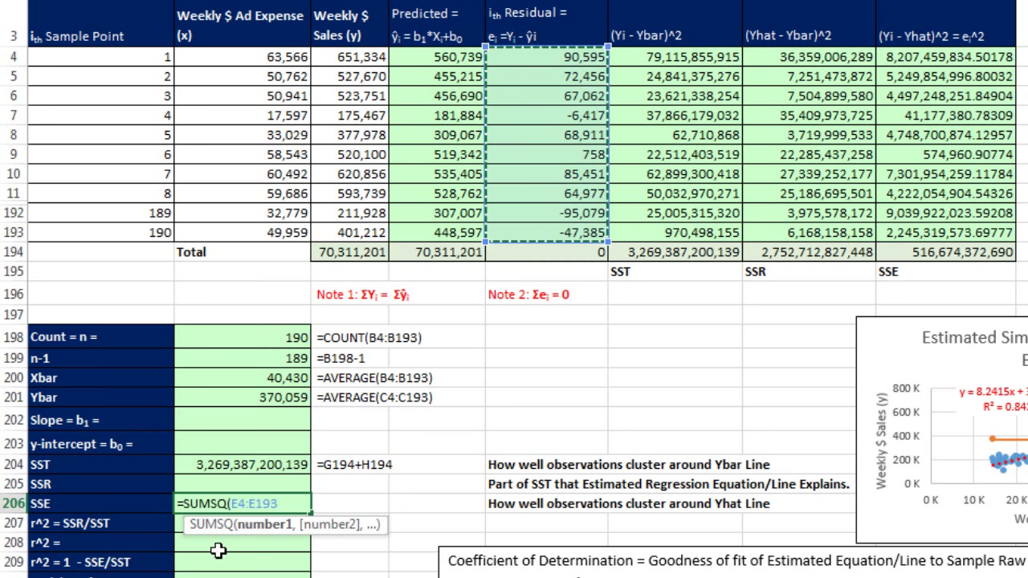
{"action": "type", "text": ")"}
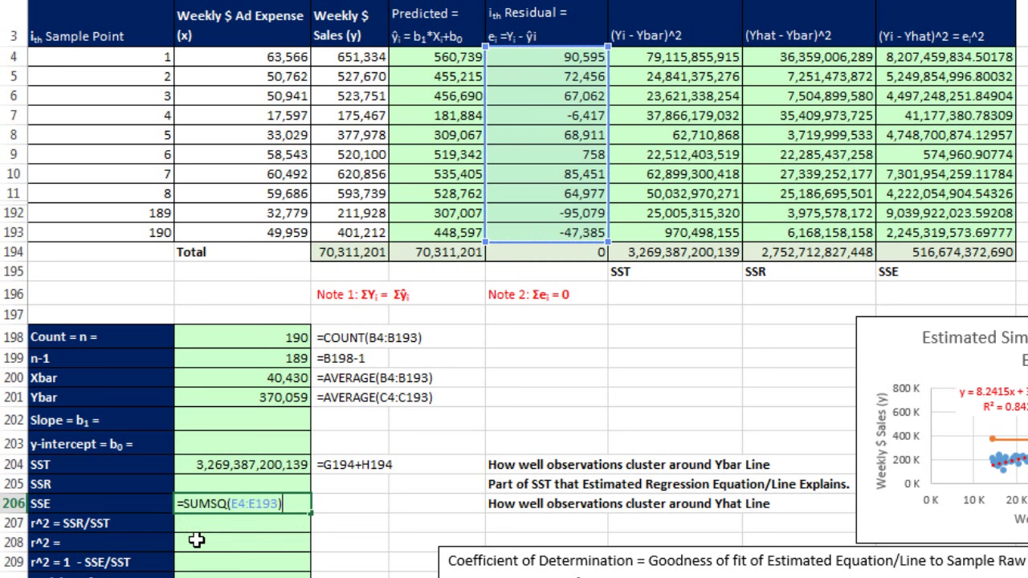
{"action": "key", "text": "Return"}
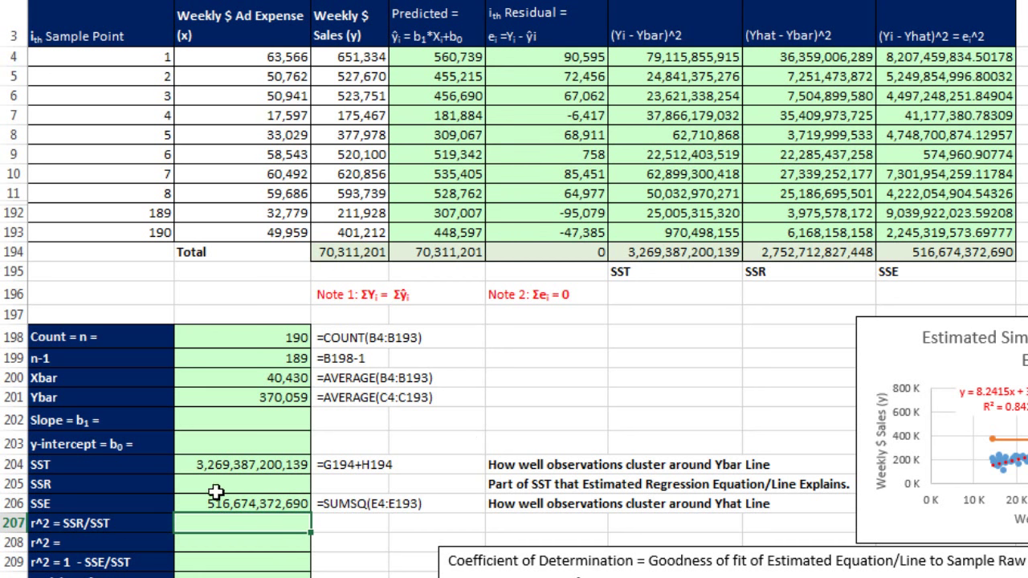
- Calculate SSR in B205 as SST minus SSE with =B204-B206
{"action": "left_click", "coordinate": [215, 486]}
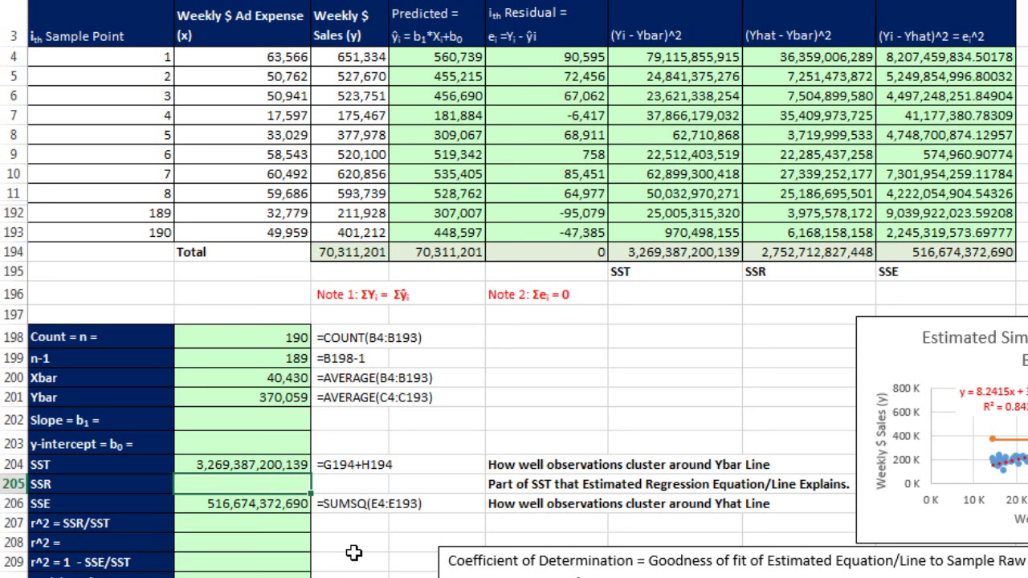
{"action": "type", "text": "="}
{"action": "key", "text": "Up"}
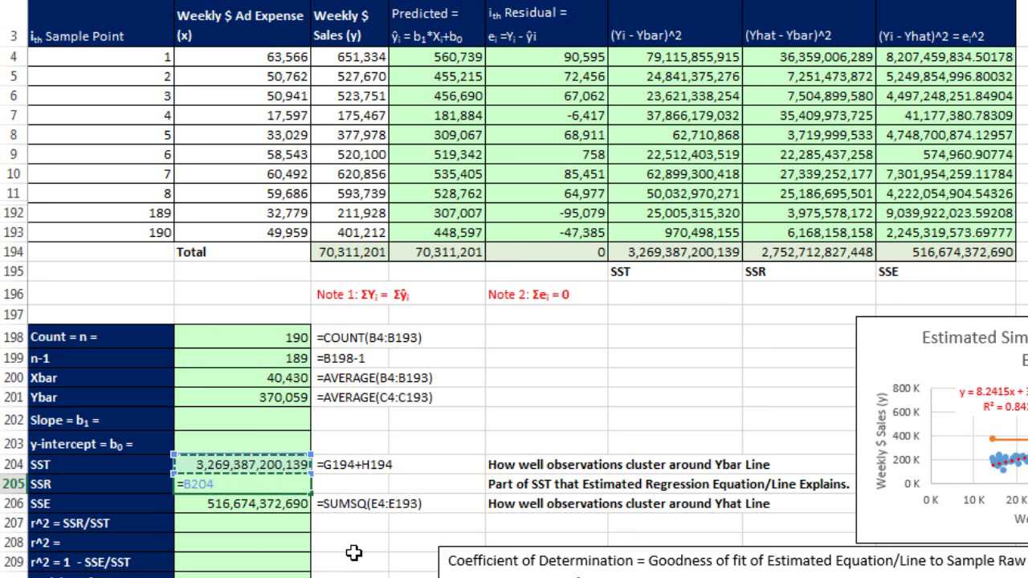
{"action": "type", "text": "-"}
{"action": "key", "text": "Down"}
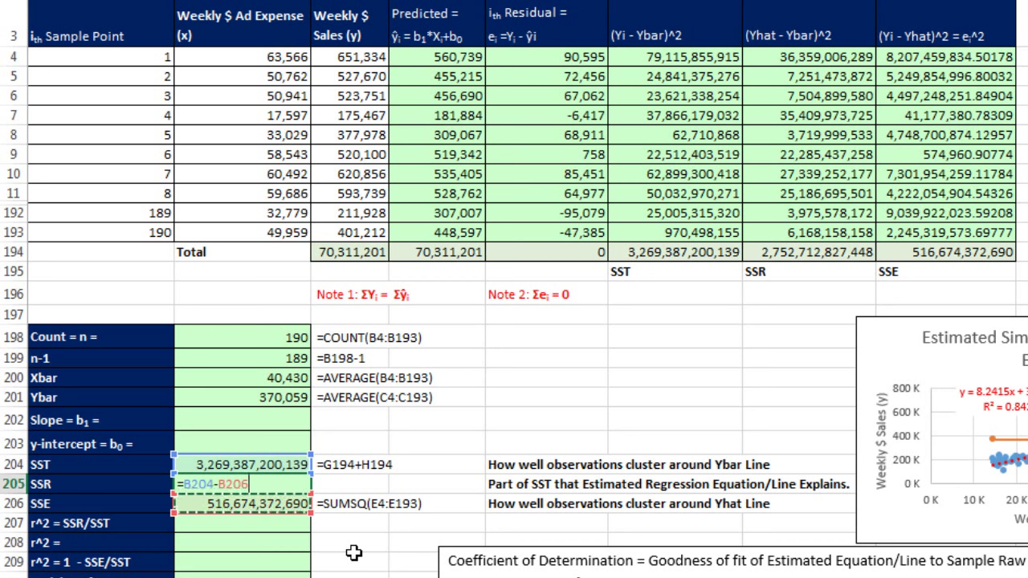
{"action": "key", "text": "ctrl+Return"}
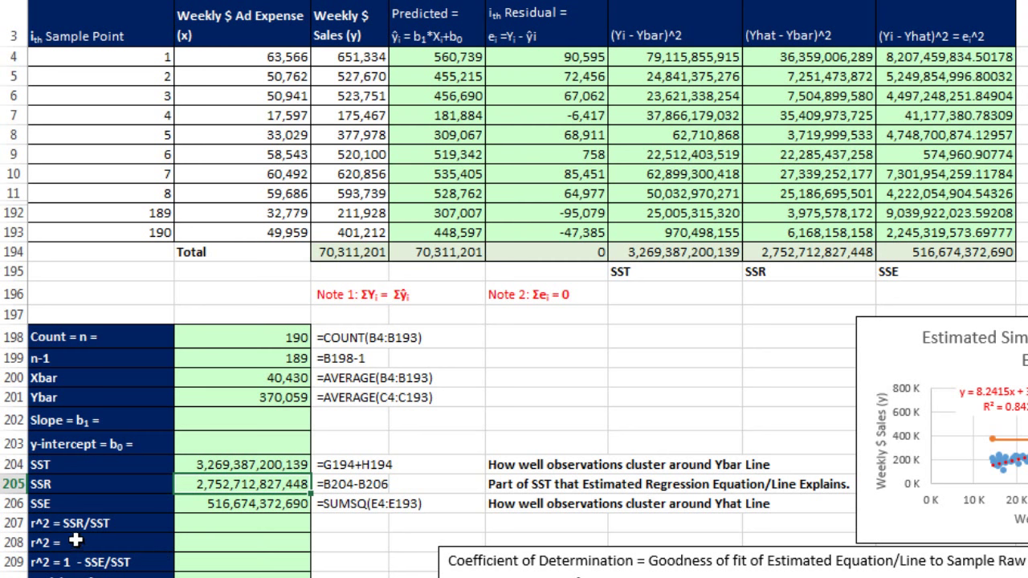
- Calculate the coefficient of determination r^2 in B207 as SSR/SST with =B205/B204
{"action": "left_click", "coordinate": [212, 525]}
{"action": "type", "text": "="}
{"action": "key", "text": "Up"}
{"action": "key", "text": "Up"}
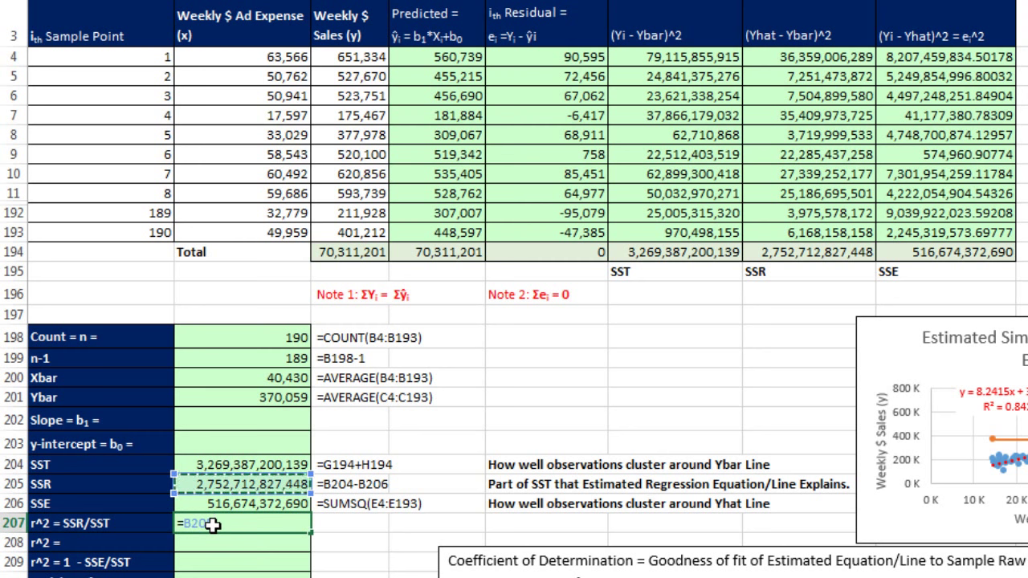
{"action": "type", "text": "/"}
{"action": "key", "text": "Down"}
{"action": "key", "text": "Up"}
{"action": "key", "text": "Up"}
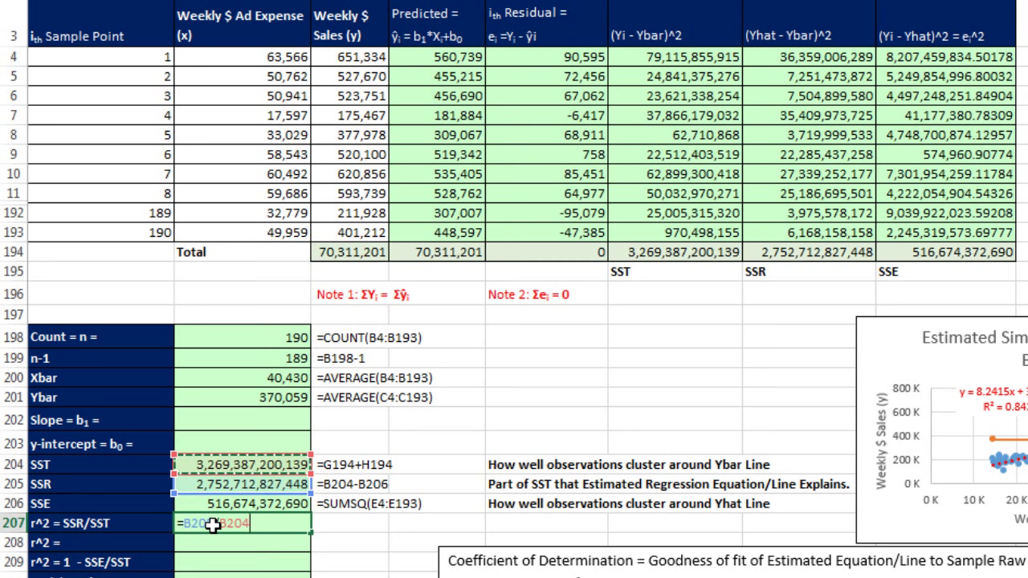
{"action": "key", "text": "Return"}
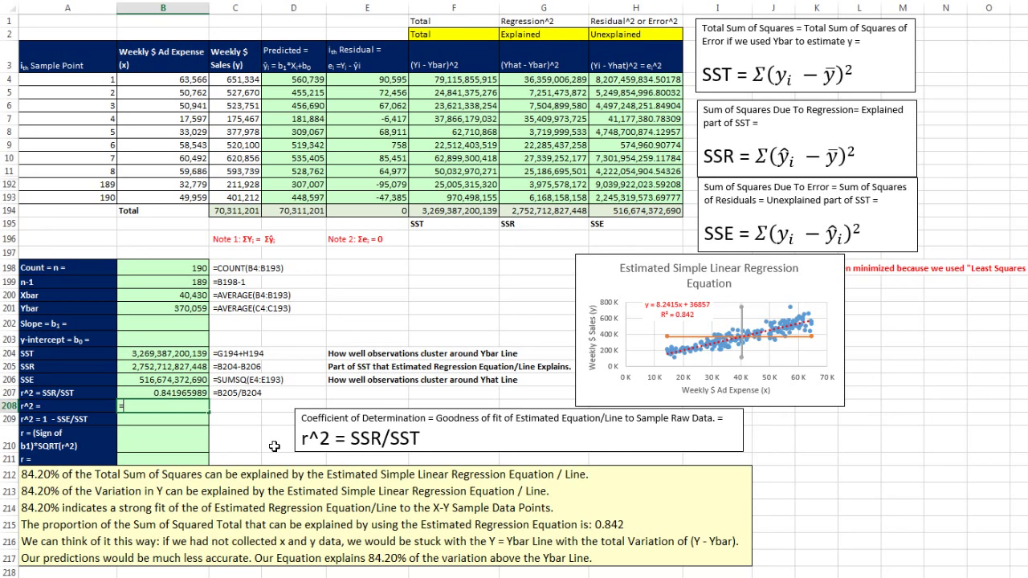
- Calculate r^2 in B208 directly from the sales and ad expense data with =RSQ(C4:C193,B4:B193)
{"action": "type", "text": "rs"}
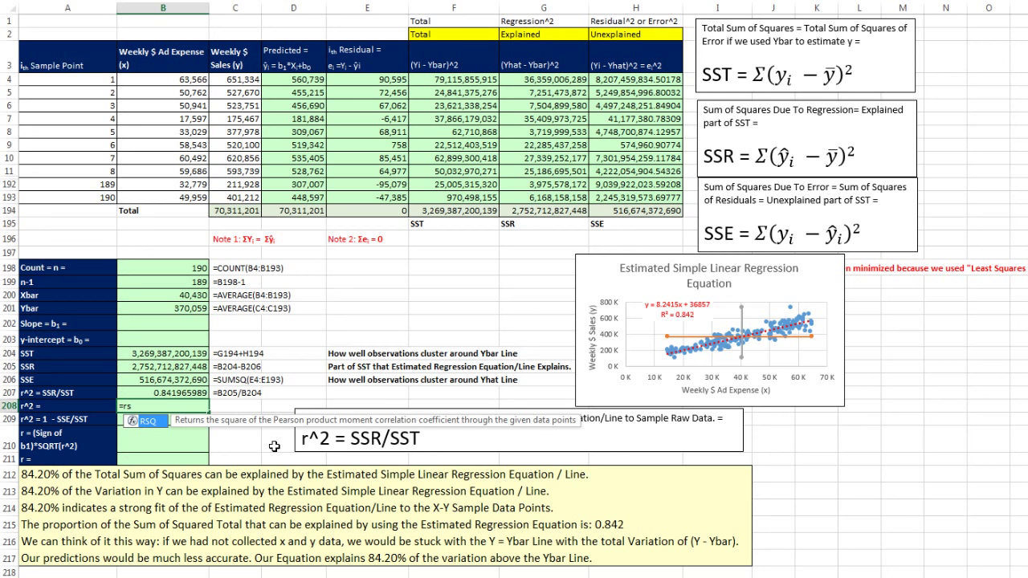
{"action": "key", "text": "Tab"}
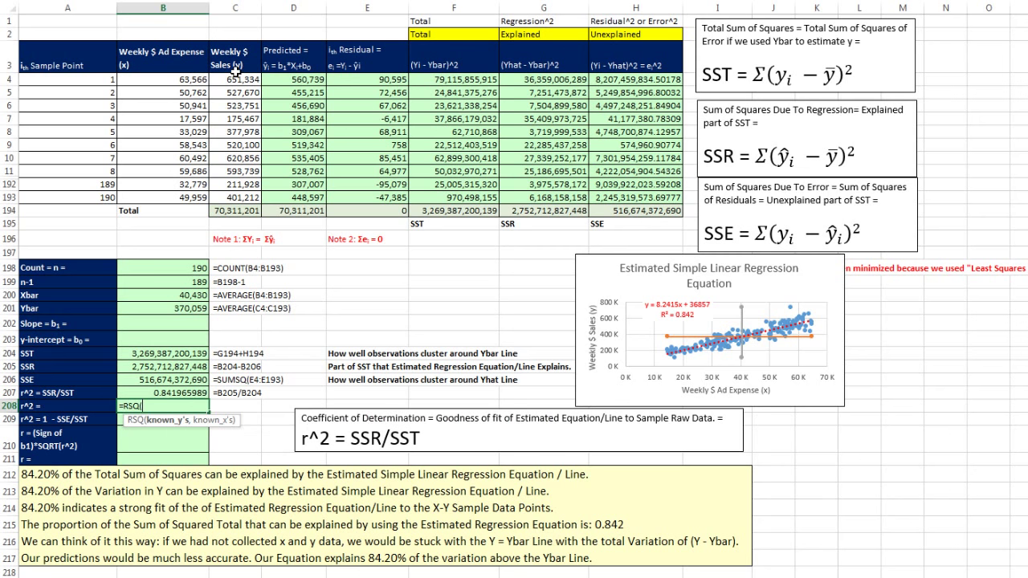
{"action": "left_click_drag", "start_coordinate": [235, 80], "coordinate": [244, 196]}
{"action": "type", "text": ","}
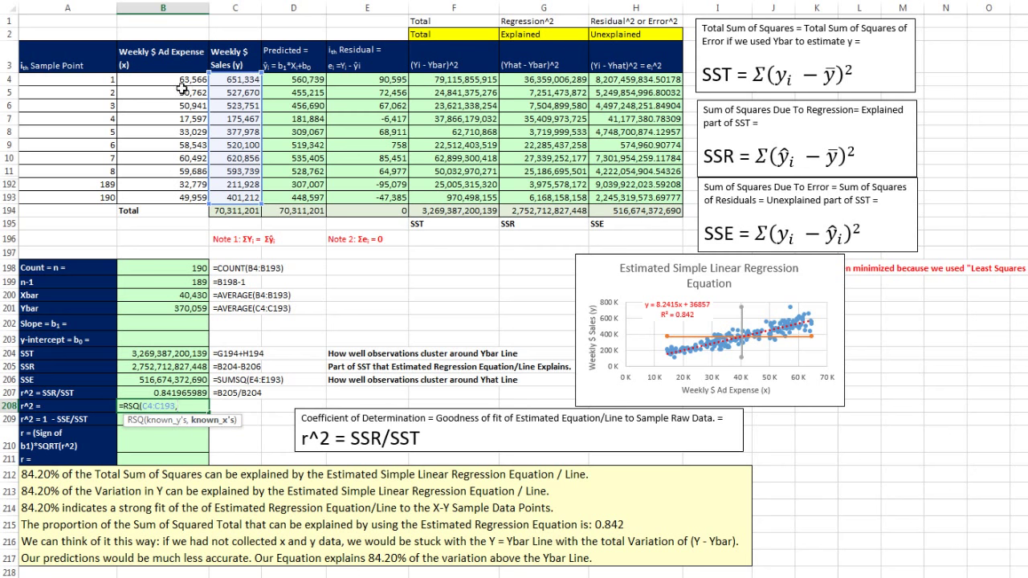
{"action": "left_click_drag", "start_coordinate": [183, 81], "coordinate": [183, 195]}
{"action": "key", "text": "Return"}
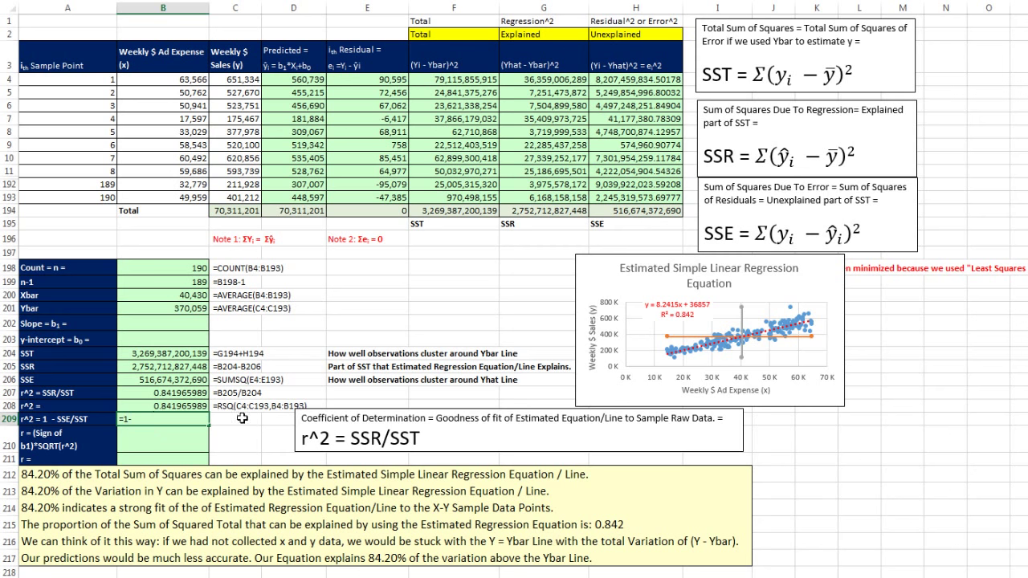
- Calculate r^2 in B209 as 1 minus SSE/SST with =1-B206/B204, and switch to the PowerPoint slides
{"action": "left_click", "coordinate": [191, 377]}
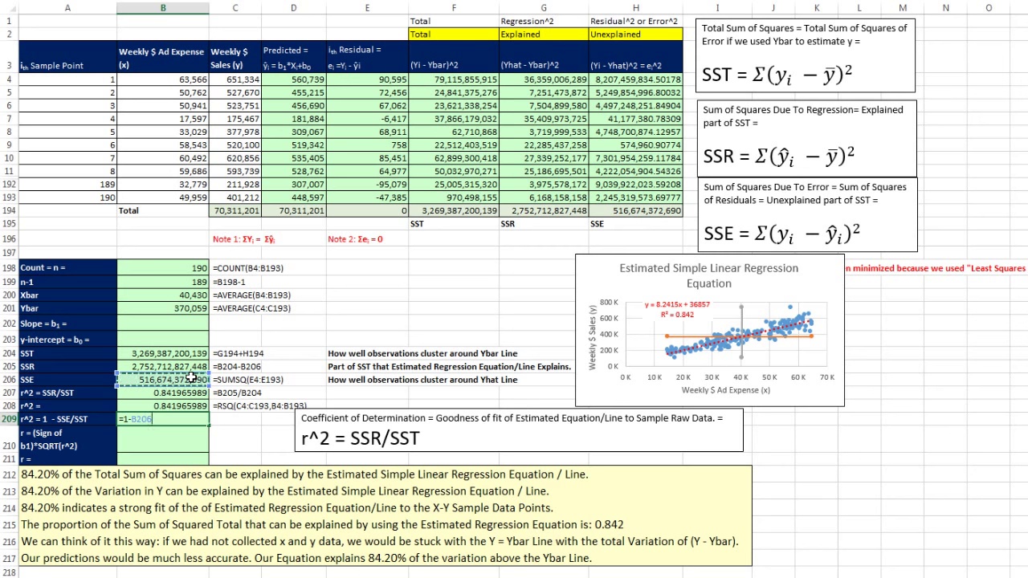
{"action": "type", "text": "/"}
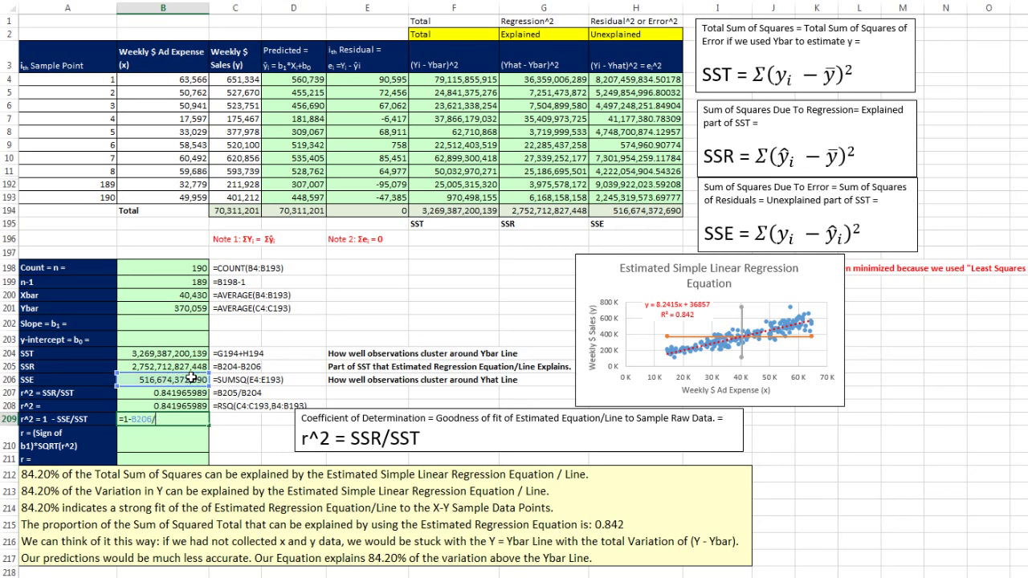
{"action": "left_click", "coordinate": [151, 355]}
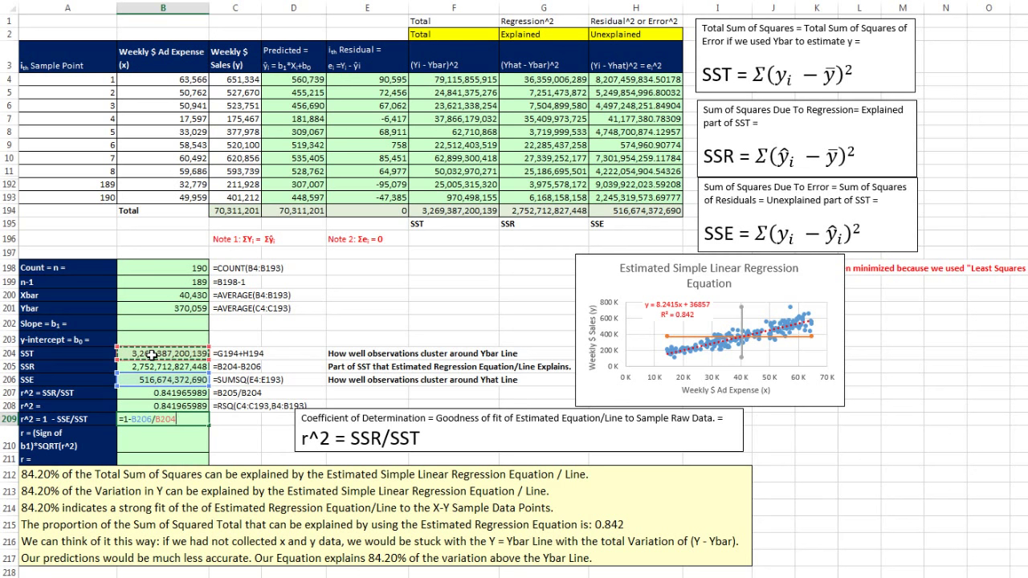
{"action": "key", "text": "Return"}
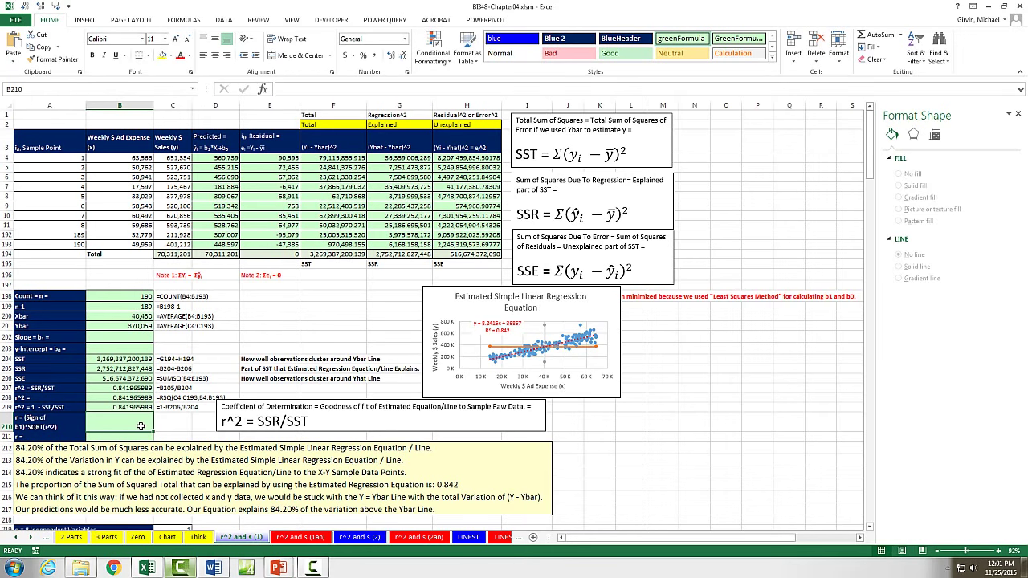
{"action": "key", "text": "alt+Tab"}
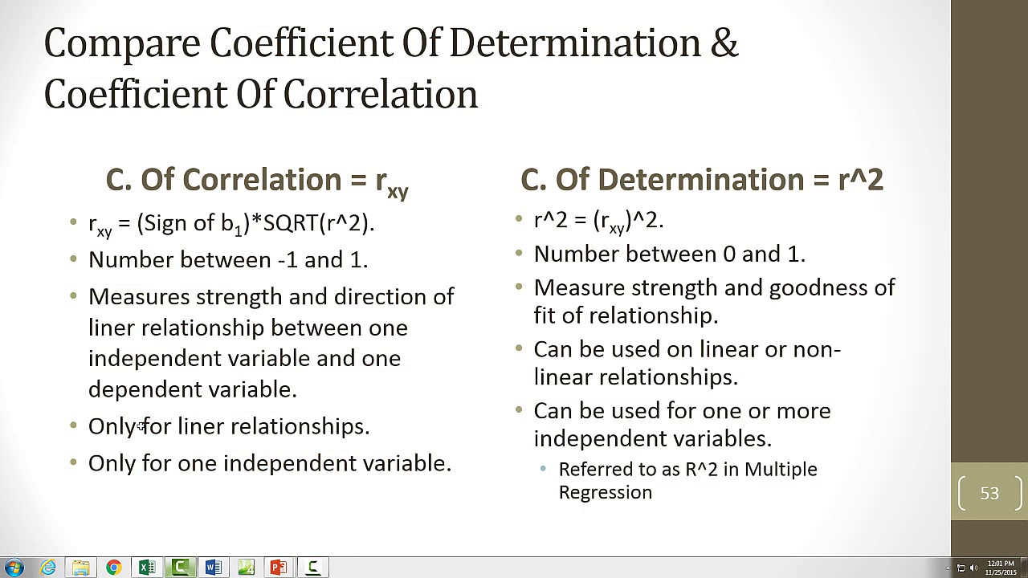
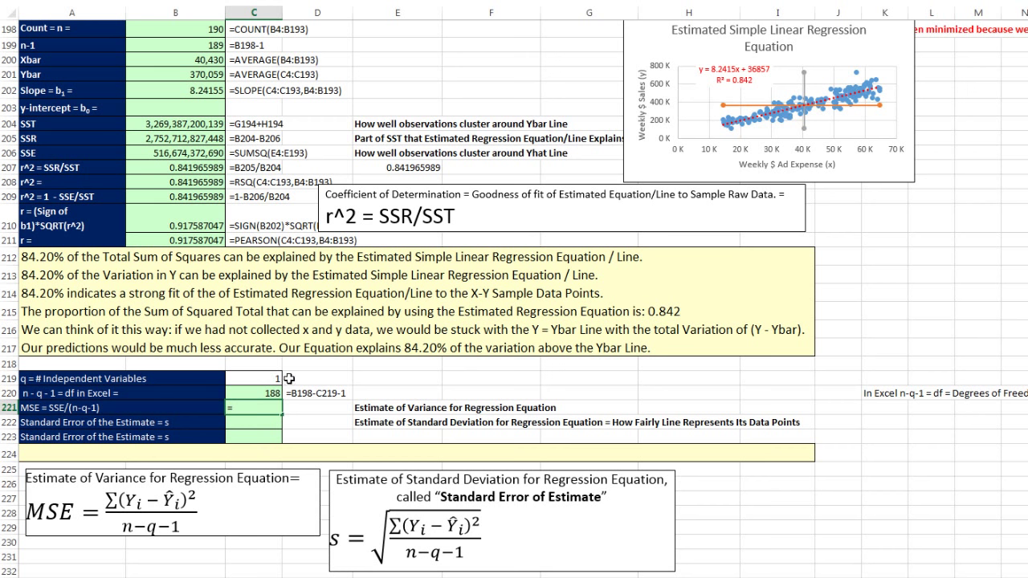
- Calculate MSE in C221 as SSE divided by the degrees of freedom with =B206/C220
{"action": "left_click", "coordinate": [211, 156]}
{"action": "type", "text": "/"}
{"action": "key", "text": "Up"}
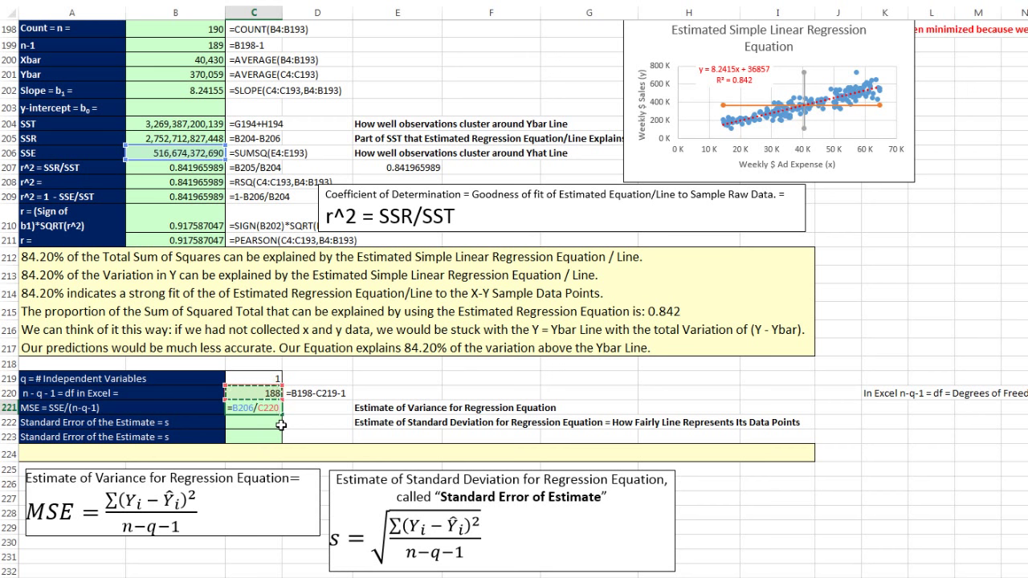
{"action": "key", "text": "Return"}
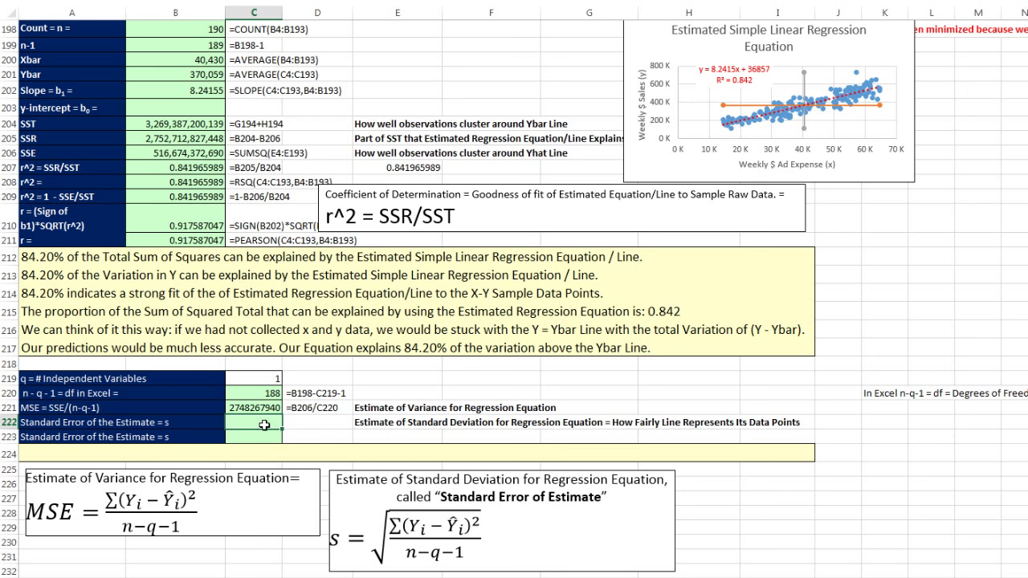
- Calculate the standard error of the estimate in C222 as the square root of MSE with =SQRT(C221)
{"action": "type", "text": "=SQRT("}
{"action": "key", "text": "Up"}
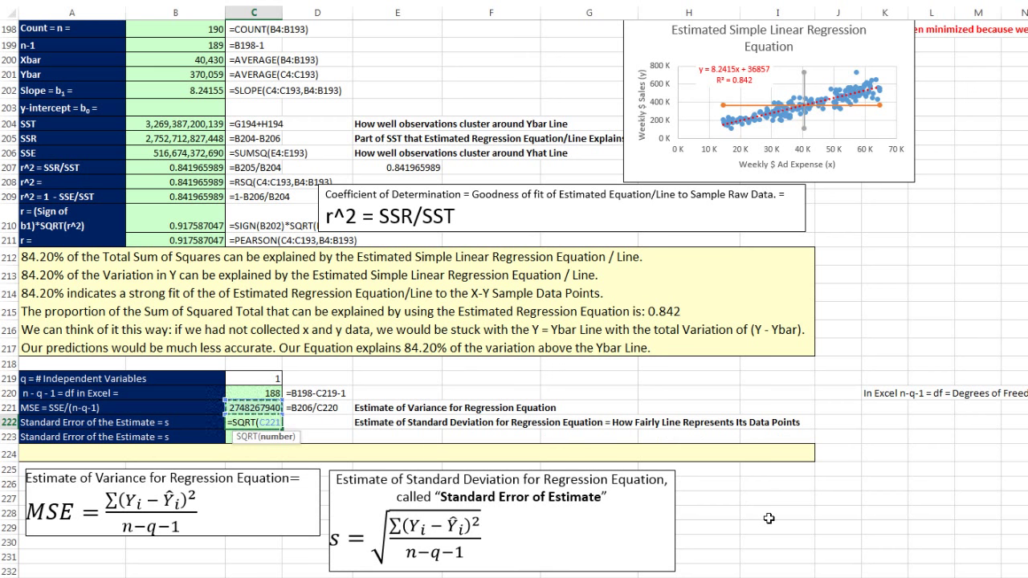
{"action": "key", "text": "ctrl+Return"}
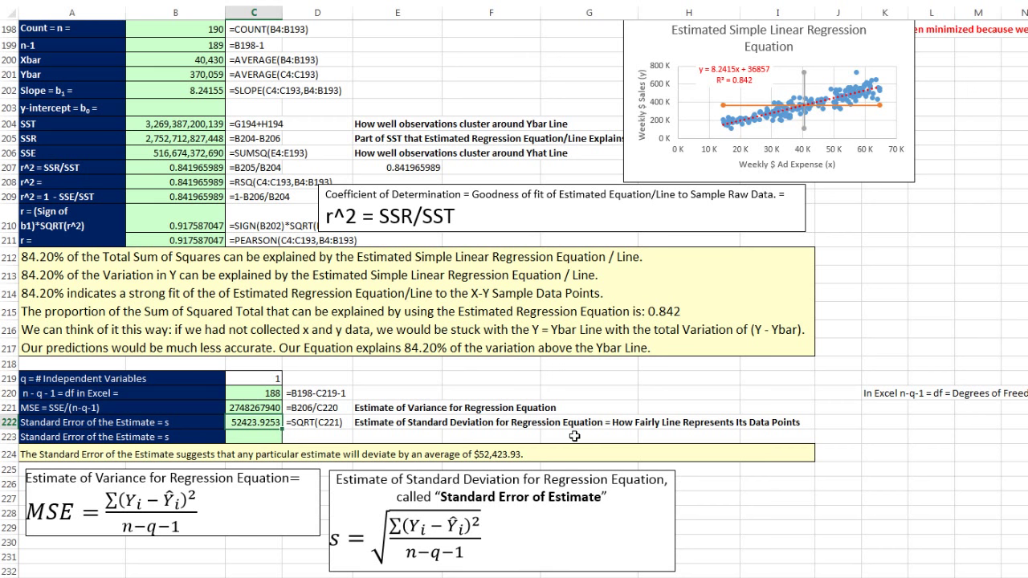
- Calculate the standard error of the estimate in C223 directly from the data with =STEYX(C4:C193,B4:B193)
{"action": "left_click", "coordinate": [275, 436]}
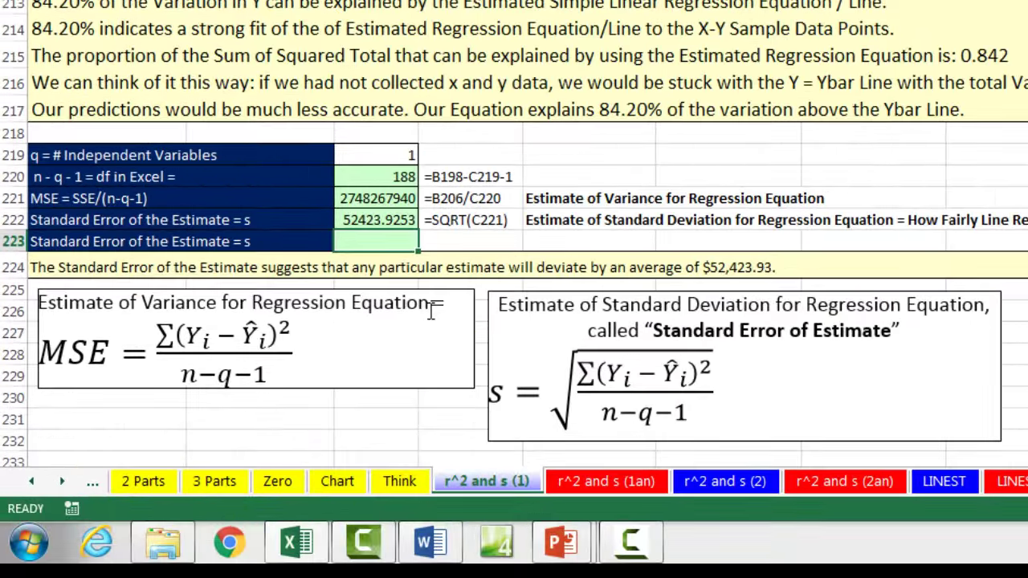
{"action": "type", "text": "=st"}
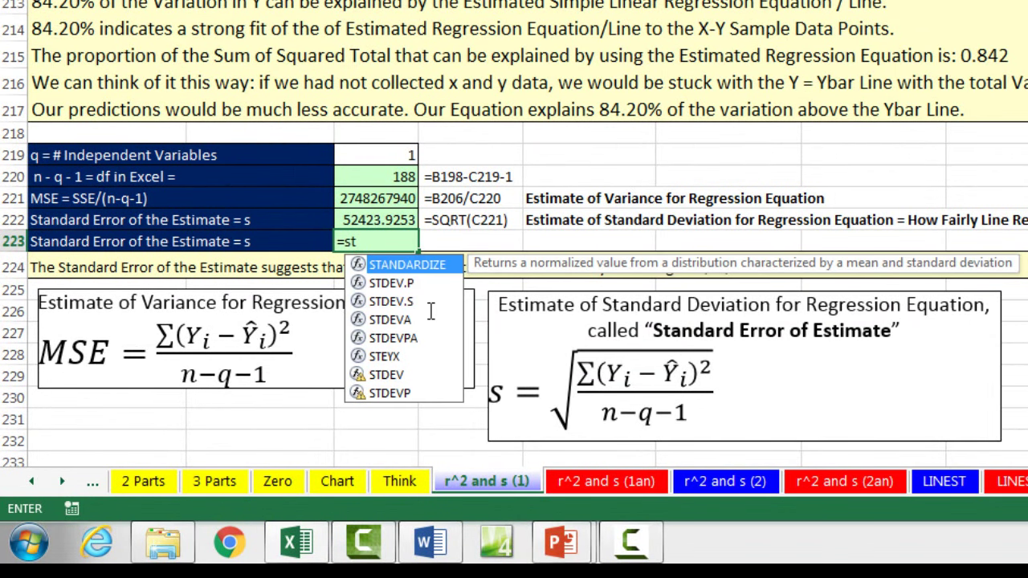
{"action": "type", "text": "e"}
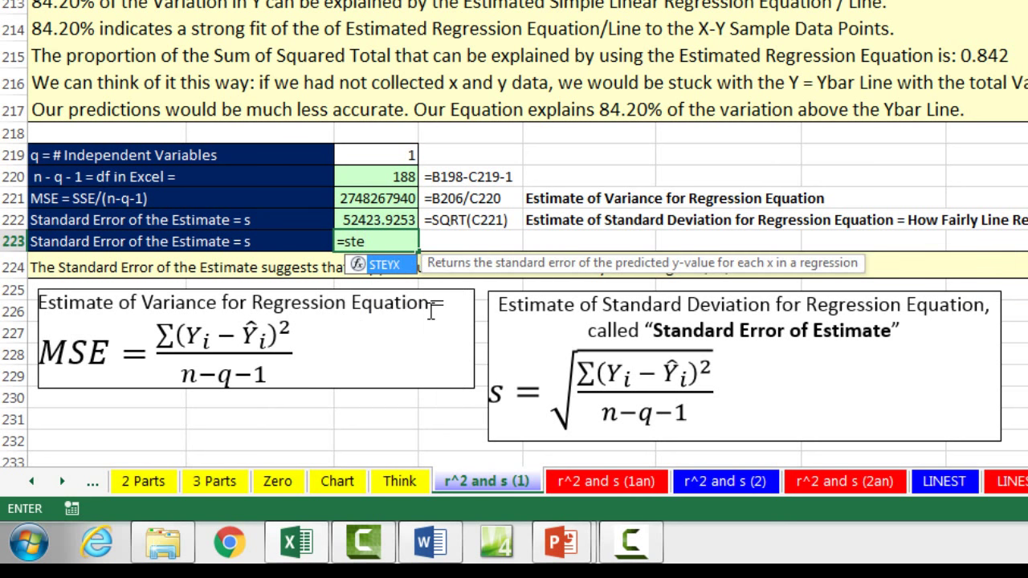
{"action": "key", "text": "Tab"}
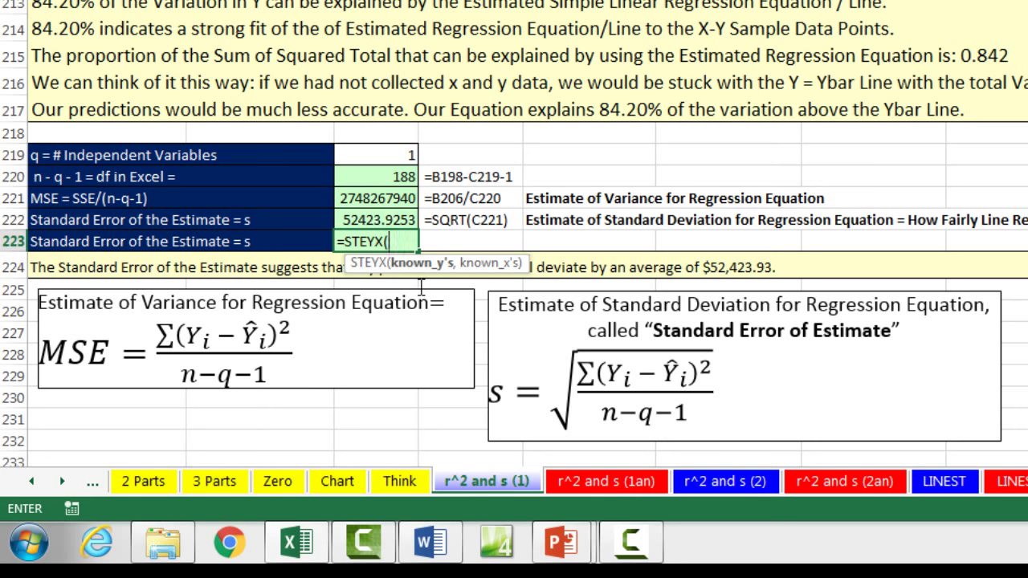
{"action": "scroll", "coordinate": [420, 285], "scroll_direction": "up", "scroll_amount": 5}
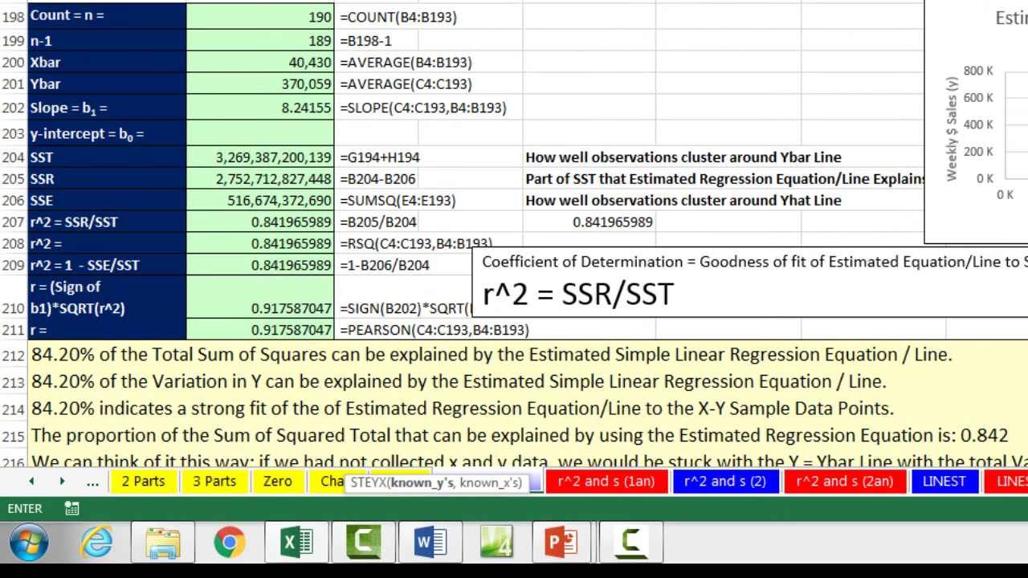
{"action": "scroll", "coordinate": [402, 129], "scroll_direction": "down", "scroll_amount": 5}
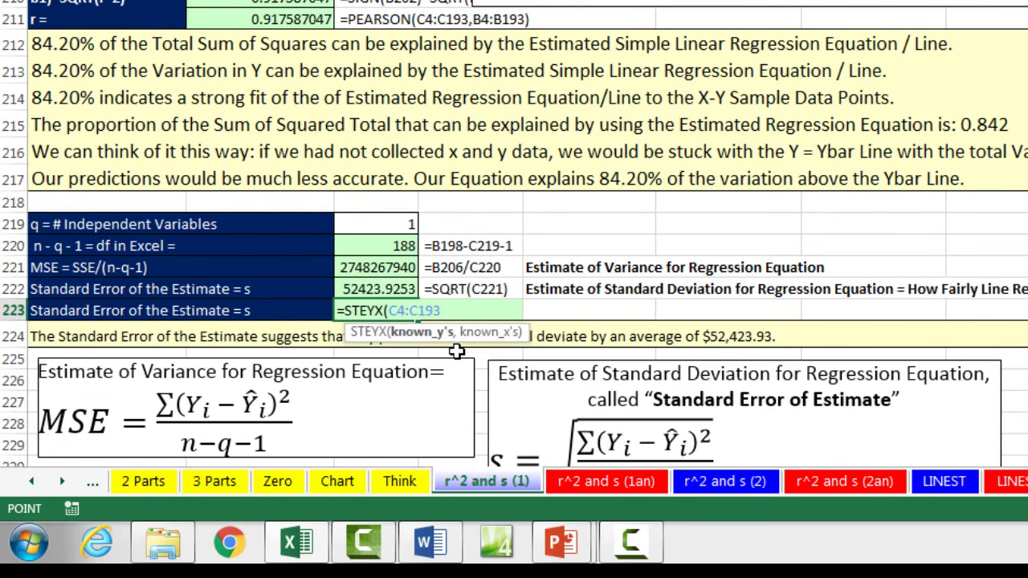
{"action": "type", "text": ","}
{"action": "scroll", "coordinate": [450, 213], "scroll_direction": "up", "scroll_amount": 5}
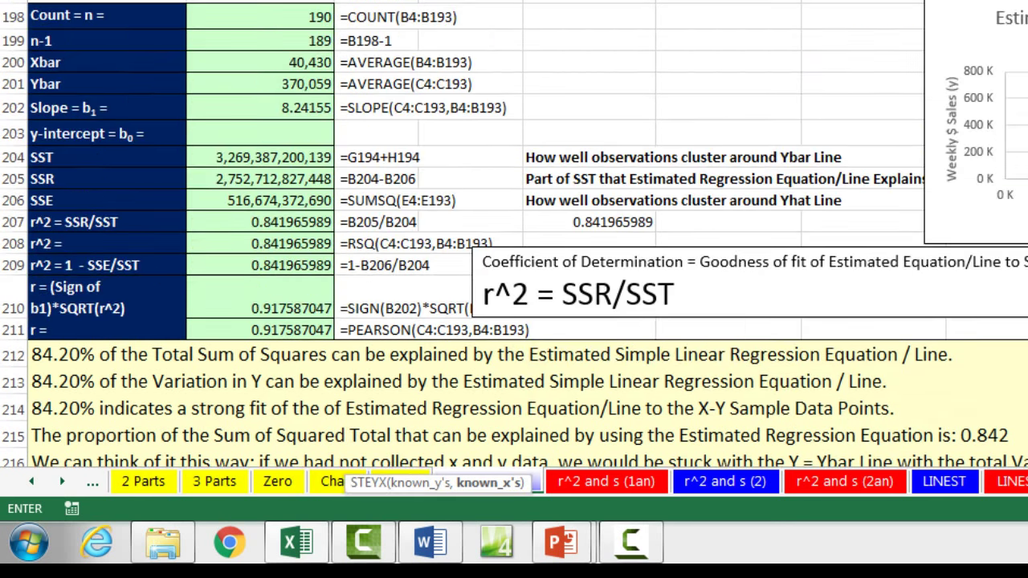
{"action": "scroll", "coordinate": [468, 201], "scroll_direction": "down", "scroll_amount": 6}
{"action": "type", "text": "B4:B193"}
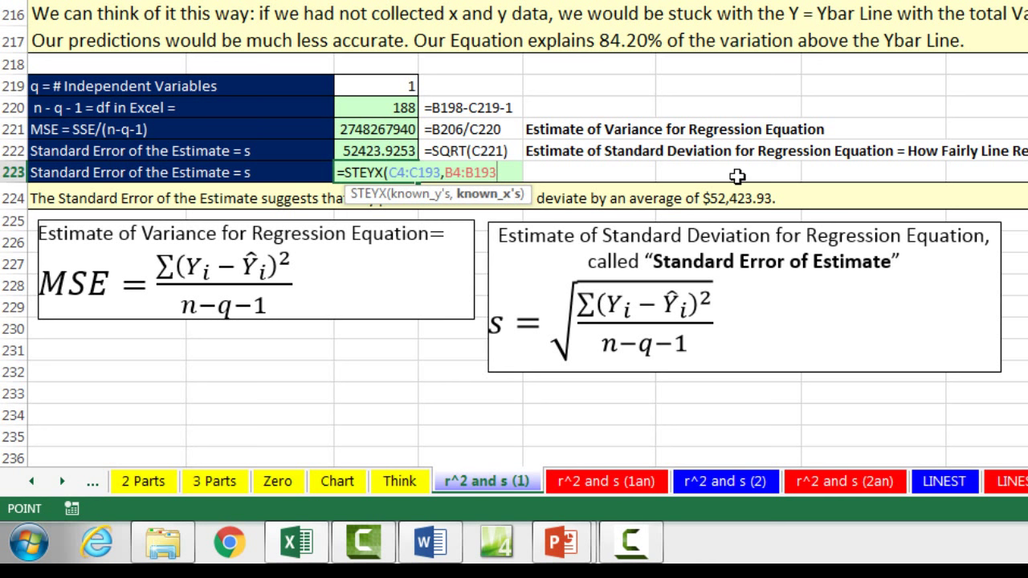
{"action": "type", "text": ")"}
{"action": "key", "text": "Return"}
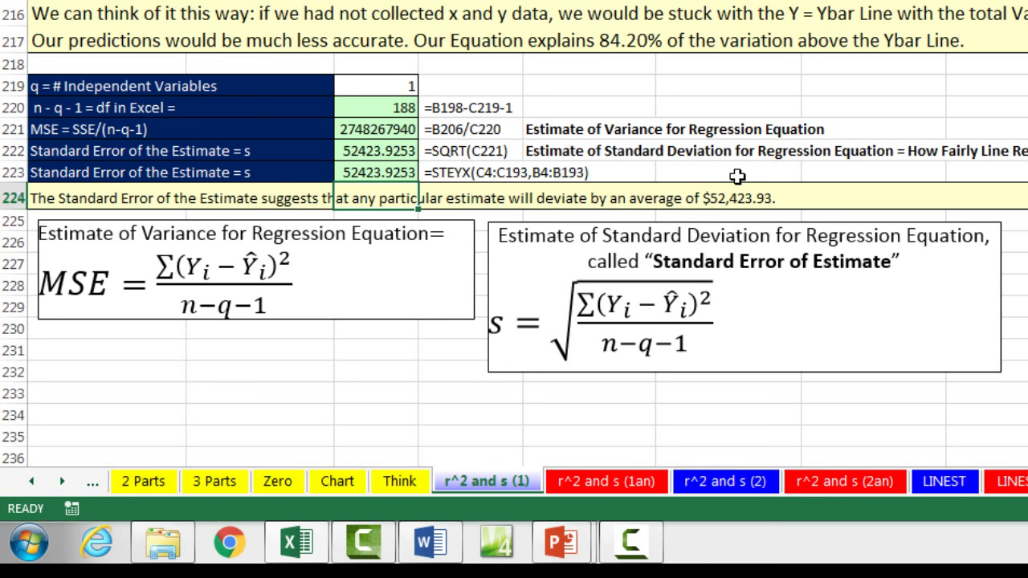
{"action": "left_click", "coordinate": [386, 349]}
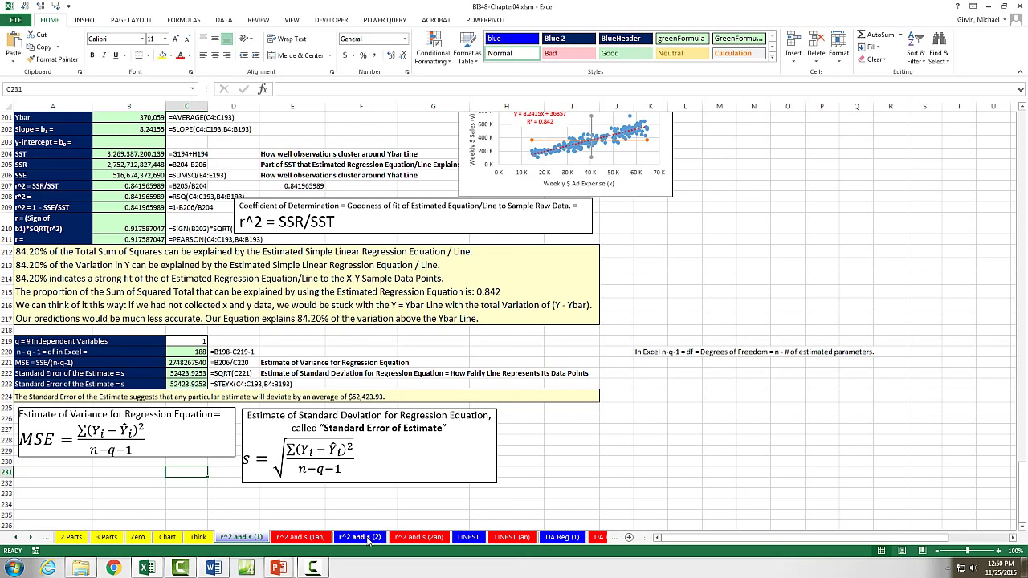
- On the "r^2 and s (2)" sheet, calculate r^2 for bike price and weight in F4 with =RSQ(C4:C23,B4:B23)
{"action": "left_click", "coordinate": [359, 537]}
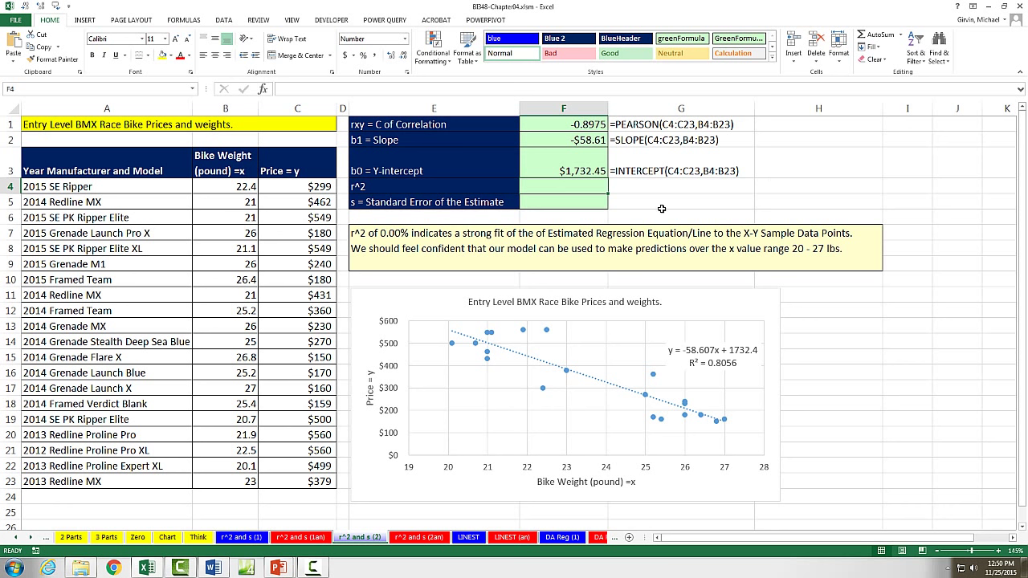
{"action": "type", "text": "=rs"}
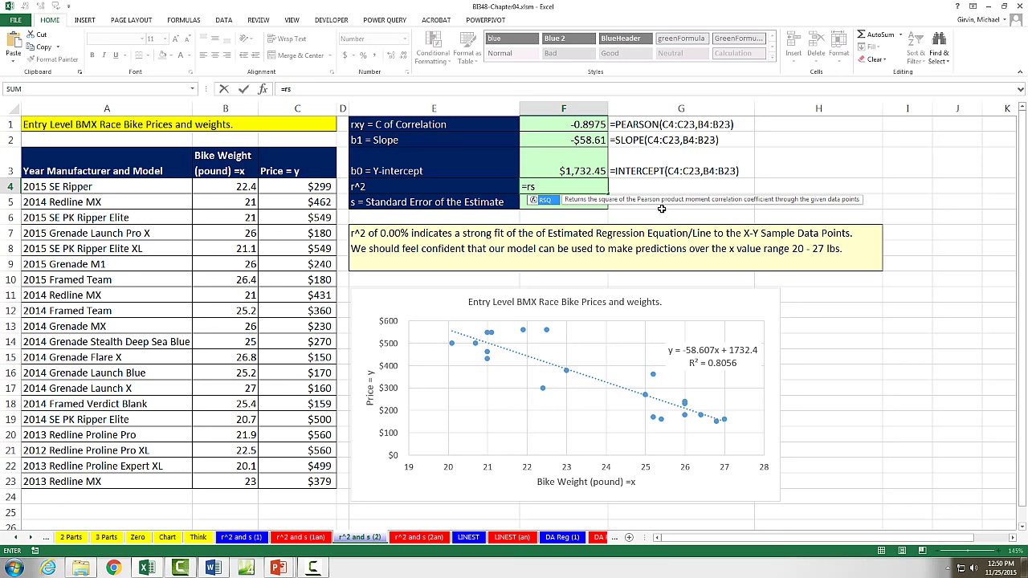
{"action": "key", "text": "Tab"}
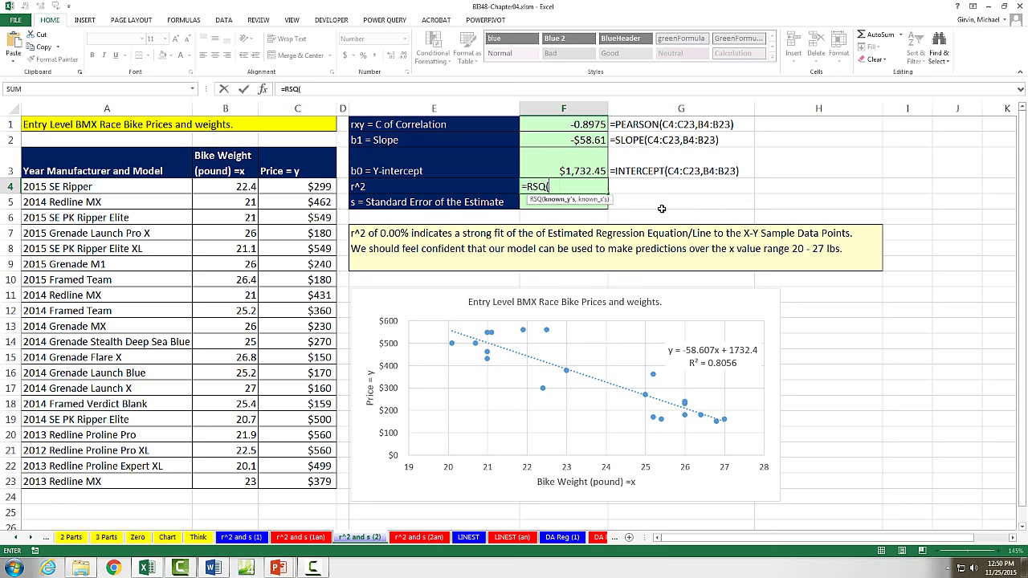
{"action": "left_click", "coordinate": [298, 183]}
{"action": "left_click_drag", "start_coordinate": [302, 198], "coordinate": [322, 480]}
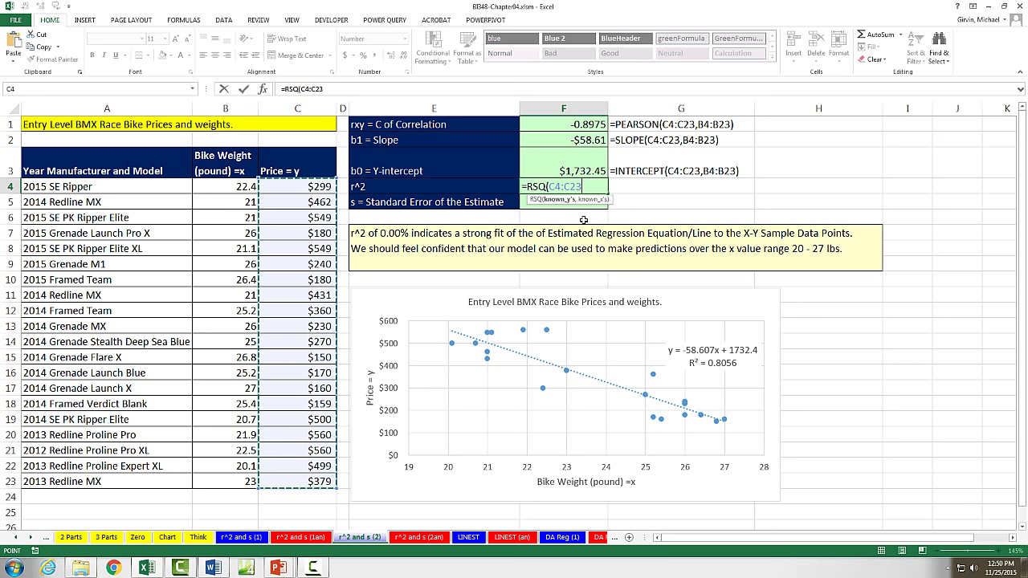
{"action": "type", "text": ","}
{"action": "left_click_drag", "start_coordinate": [225, 186], "coordinate": [257, 482]}
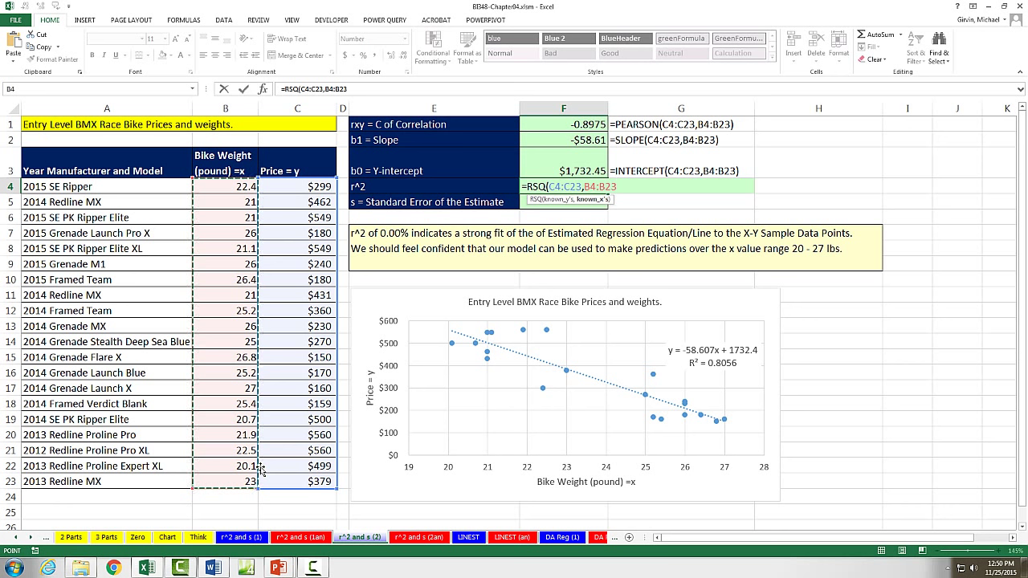
{"action": "key", "text": "Return"}
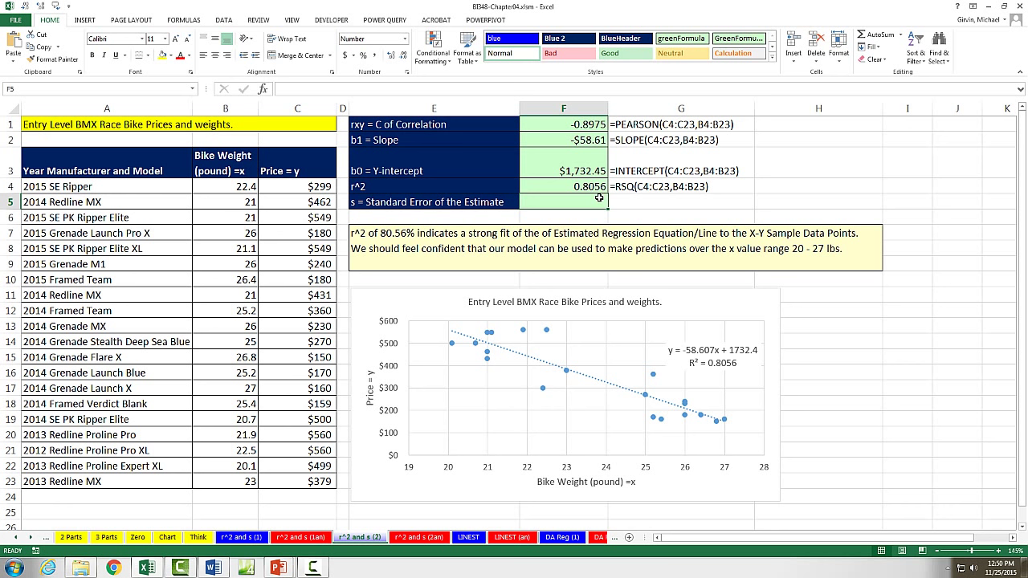
- Calculate the bike data's correlation coefficient in H4 from the slope's sign and r^2 with =SIGN(F2)*SQRT(F4), using the General number format
{"action": "left_click", "coordinate": [770, 184]}
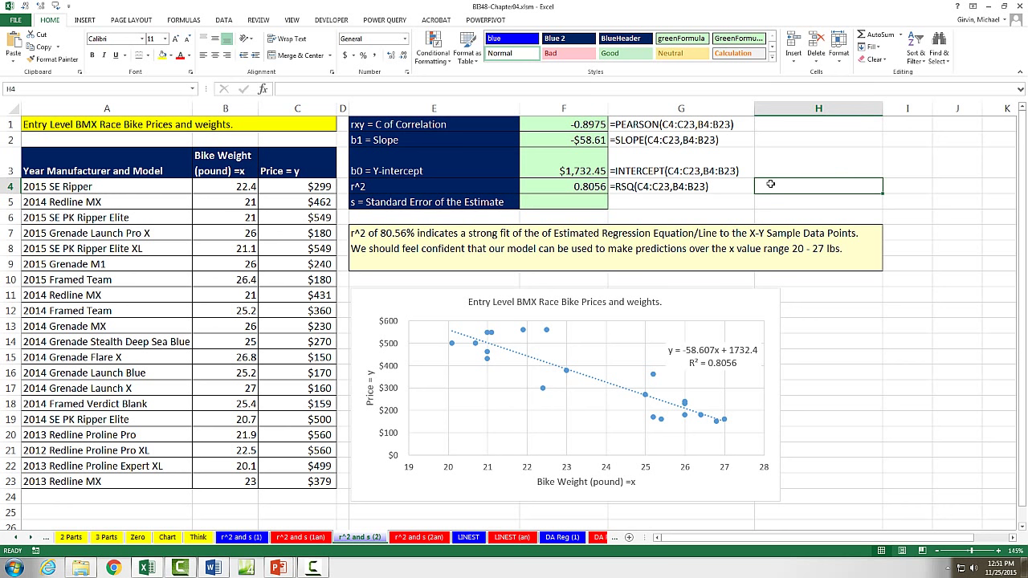
{"action": "type", "text": "=sig"}
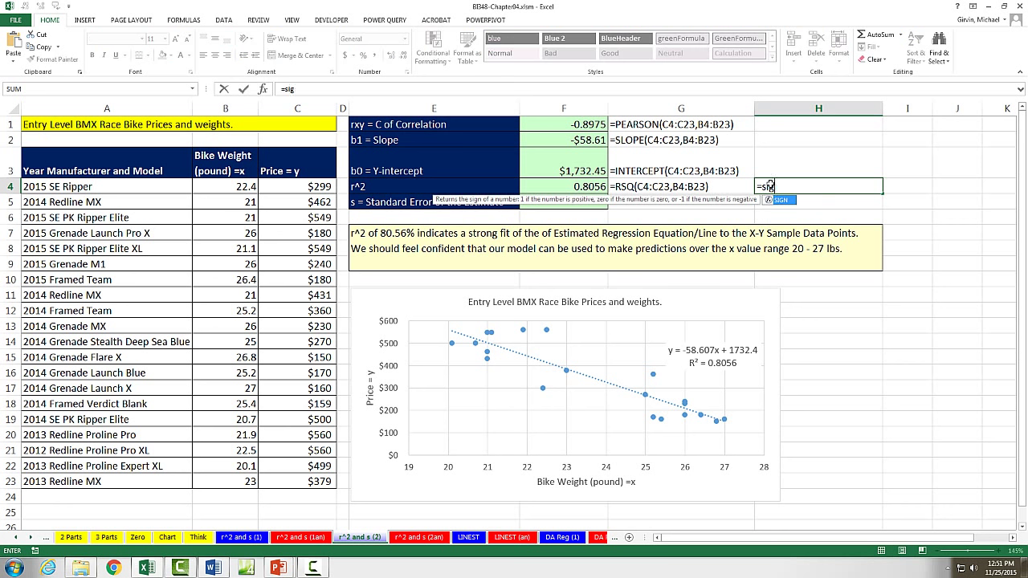
{"action": "key", "text": "Tab"}
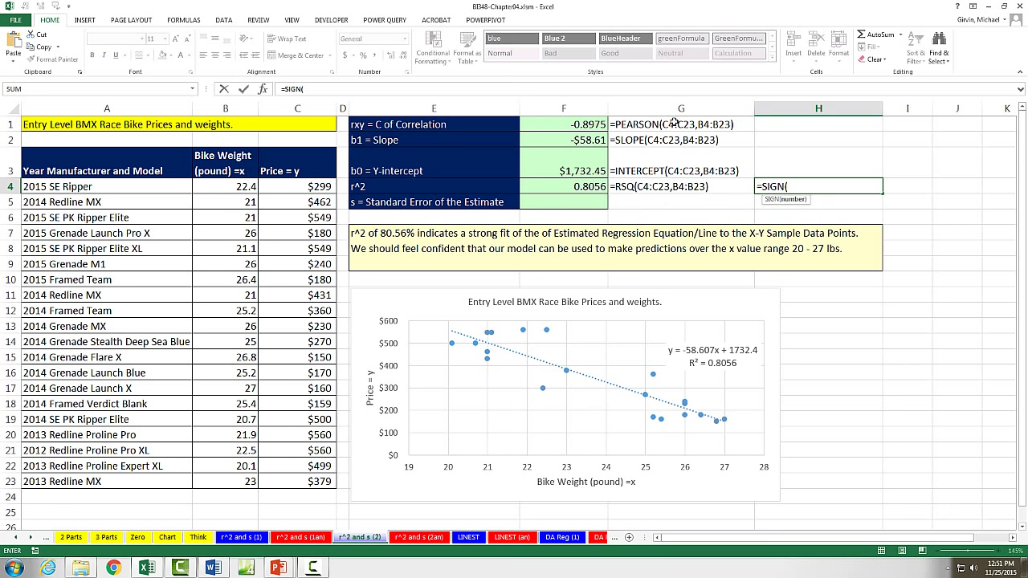
{"action": "left_click", "coordinate": [578, 139]}
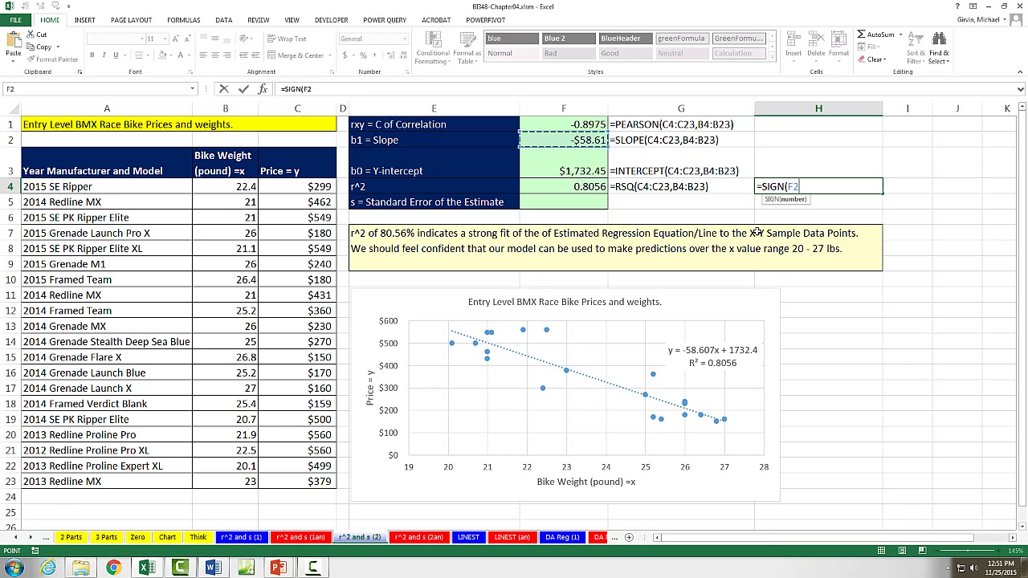
{"action": "type", "text": ")*"}
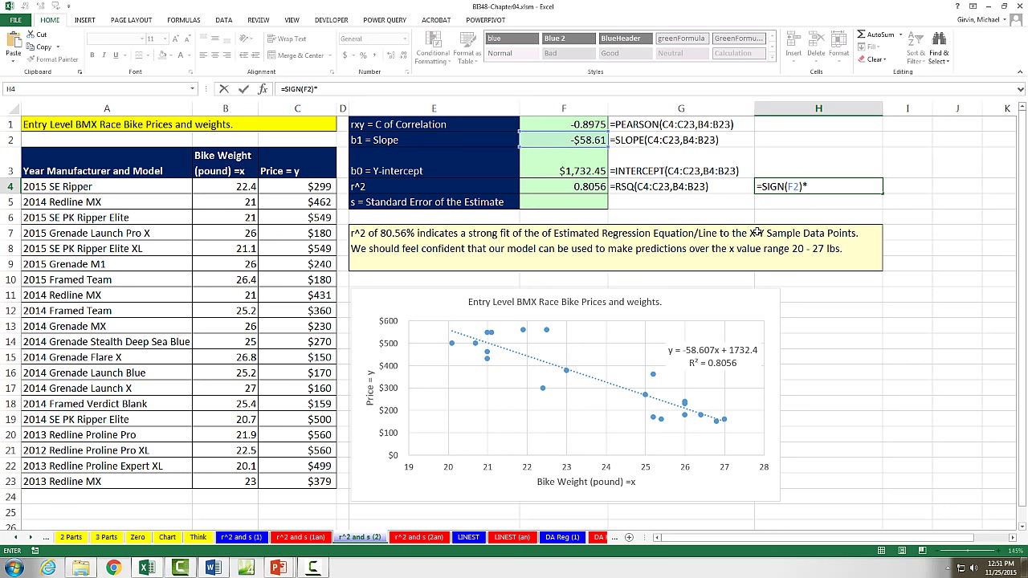
{"action": "type", "text": "sq"}
{"action": "key", "text": "Tab"}
{"action": "key", "text": "Left"}
{"action": "key", "text": "Left"}
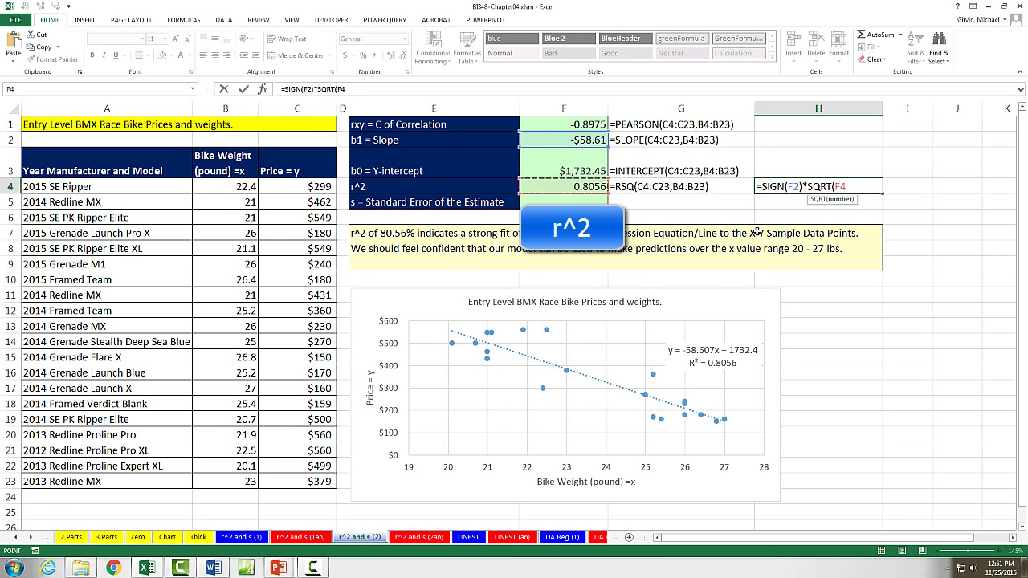
{"action": "type", "text": ")"}
{"action": "key", "text": "ctrl+Return"}
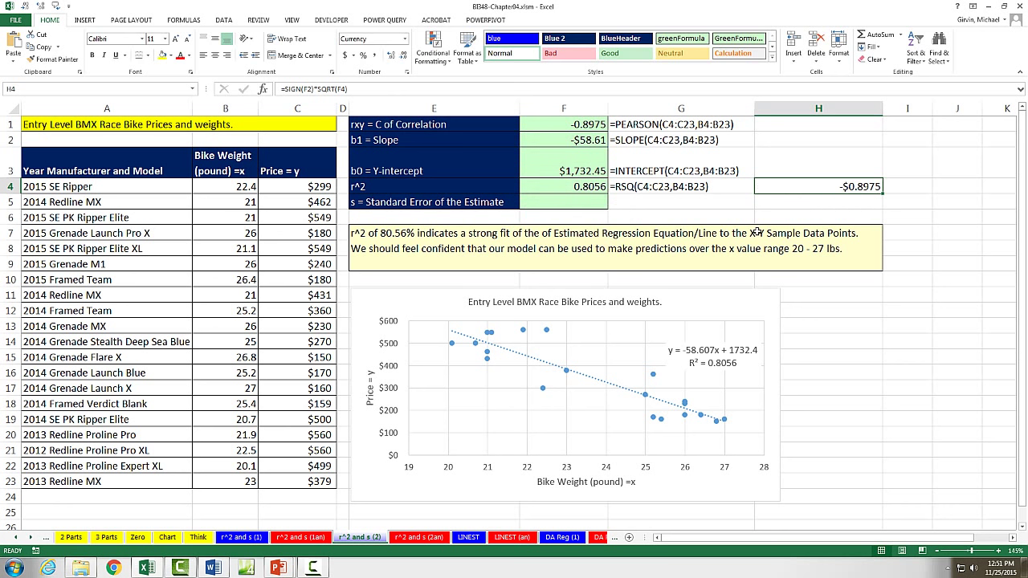
{"action": "key", "text": "ctrl+shift+grave"}
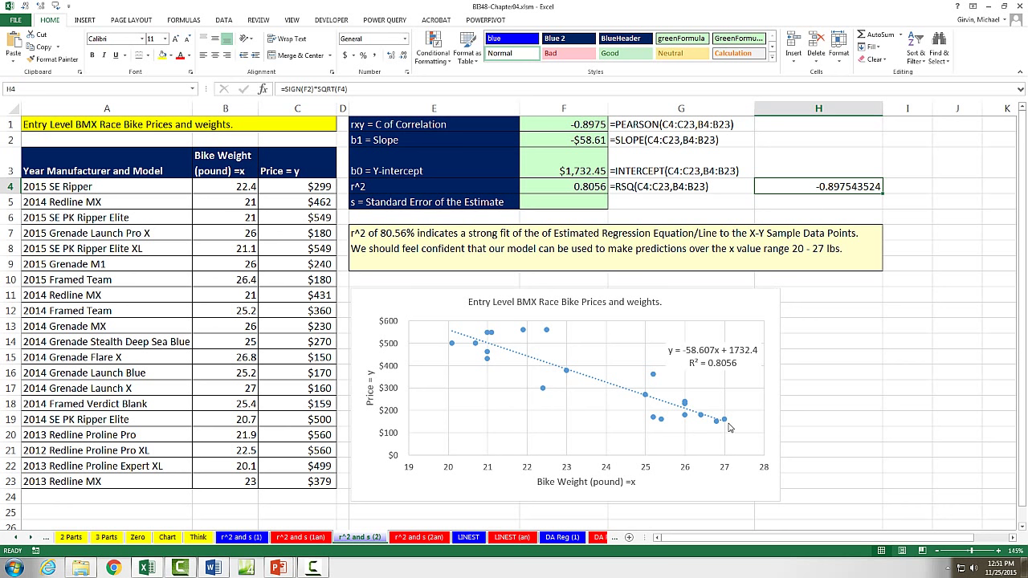
- Calculate the standard error of the estimate for bike price and weight in F5 with =STEYX(C4:C23,B4:B23)
{"action": "left_click", "coordinate": [578, 190]}
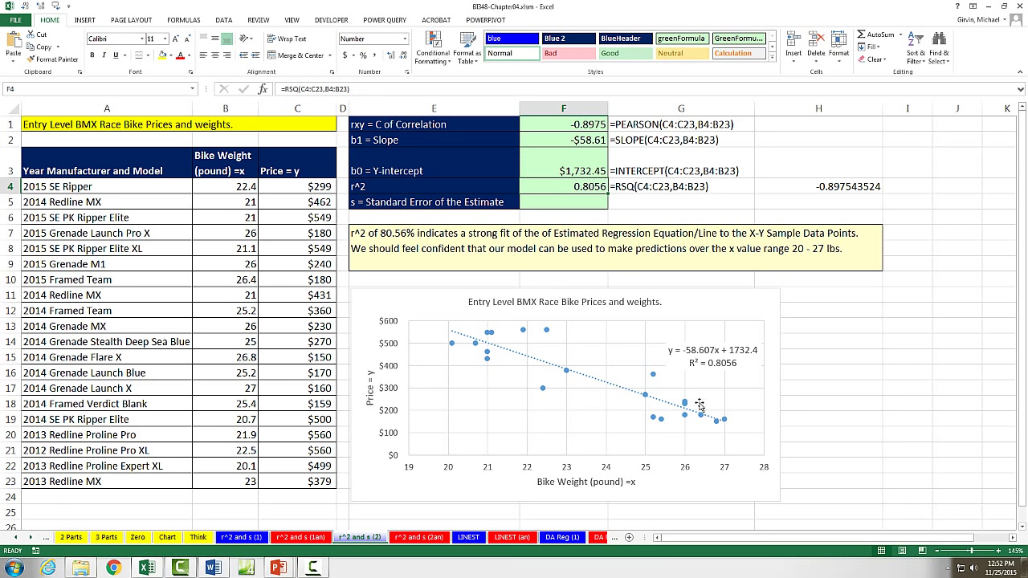
{"action": "left_click", "coordinate": [571, 203]}
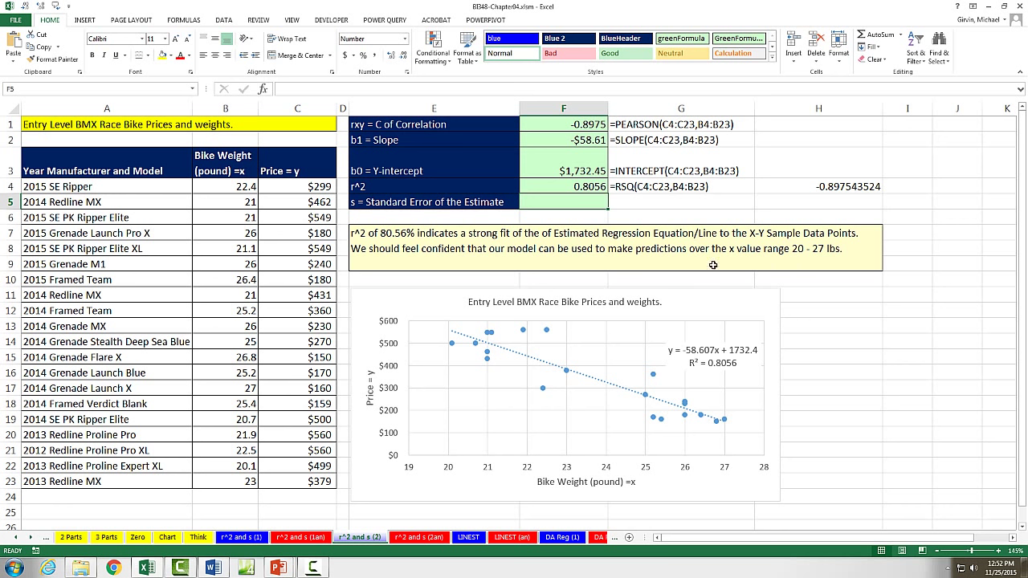
{"action": "type", "text": "="}
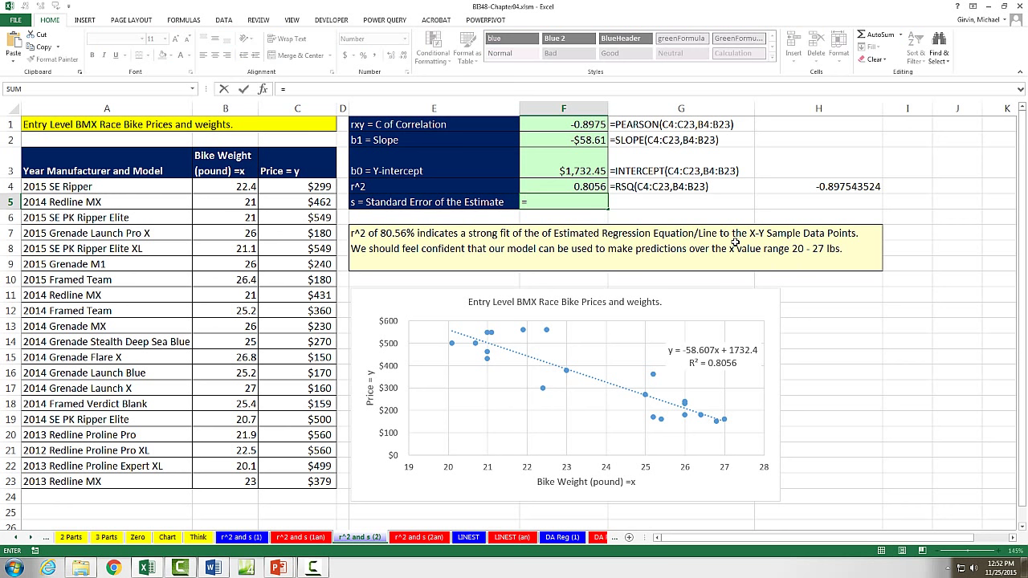
{"action": "type", "text": "ste"}
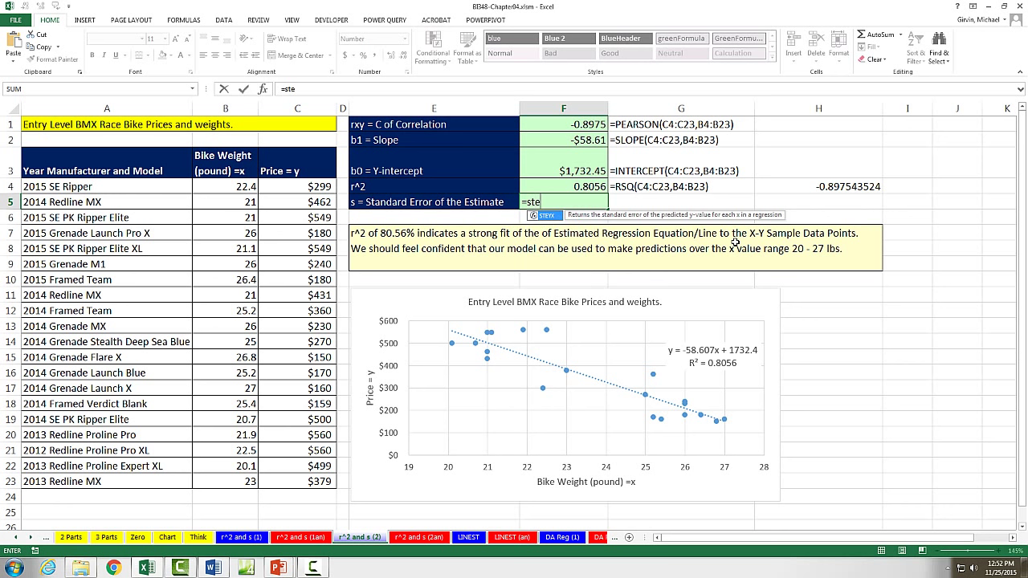
{"action": "key", "text": "Tab"}
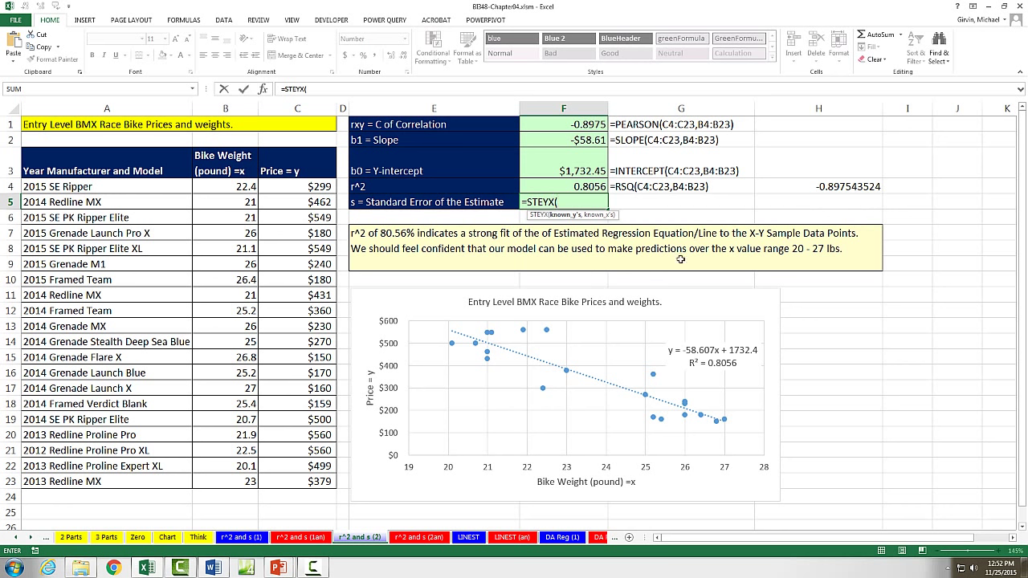
{"action": "left_click_drag", "start_coordinate": [279, 187], "coordinate": [310, 472]}
{"action": "type", "text": ","}
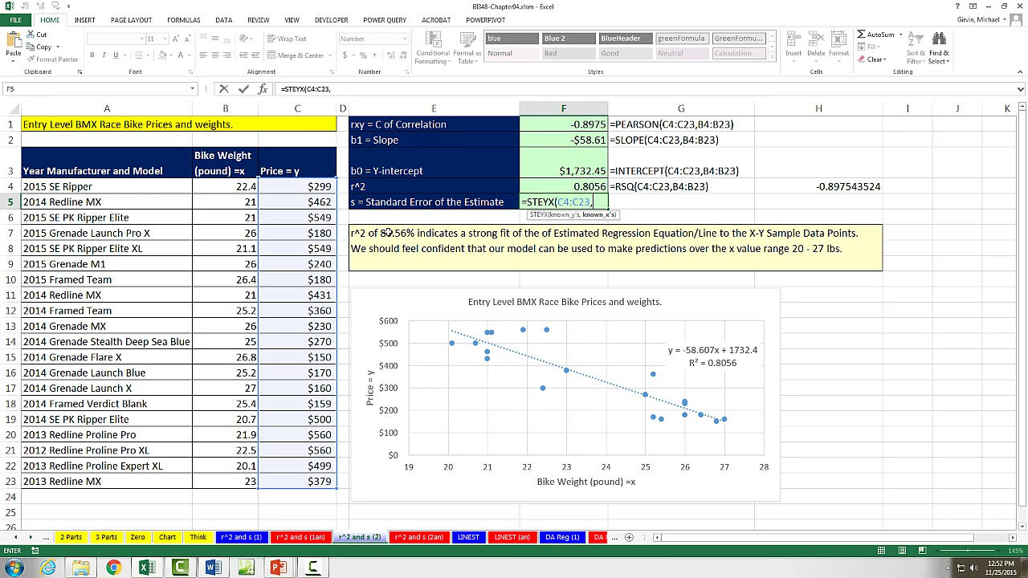
{"action": "left_click_drag", "start_coordinate": [230, 187], "coordinate": [240, 474]}
{"action": "key", "text": "Return"}
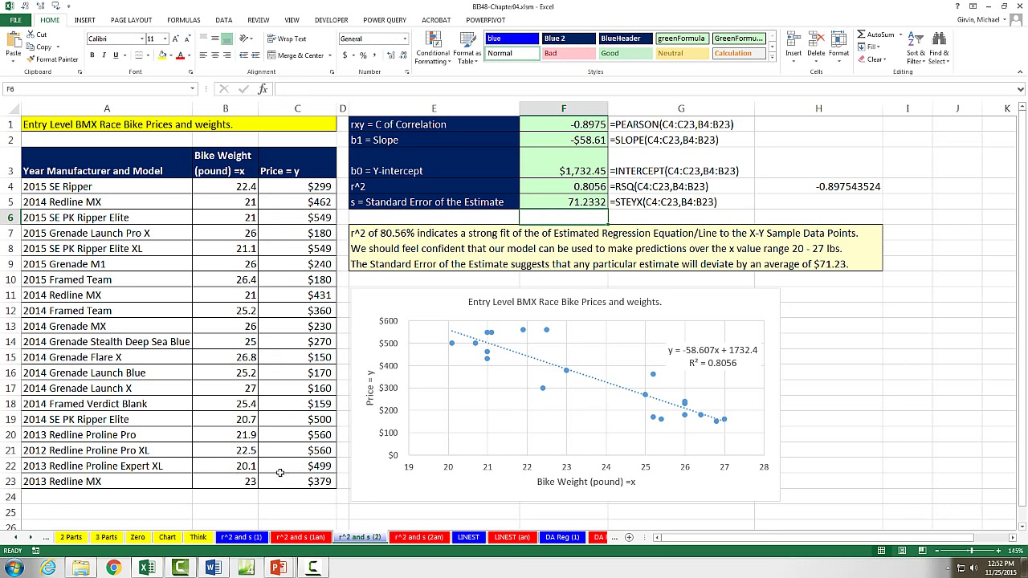
{"action": "left_click", "coordinate": [833, 311]}
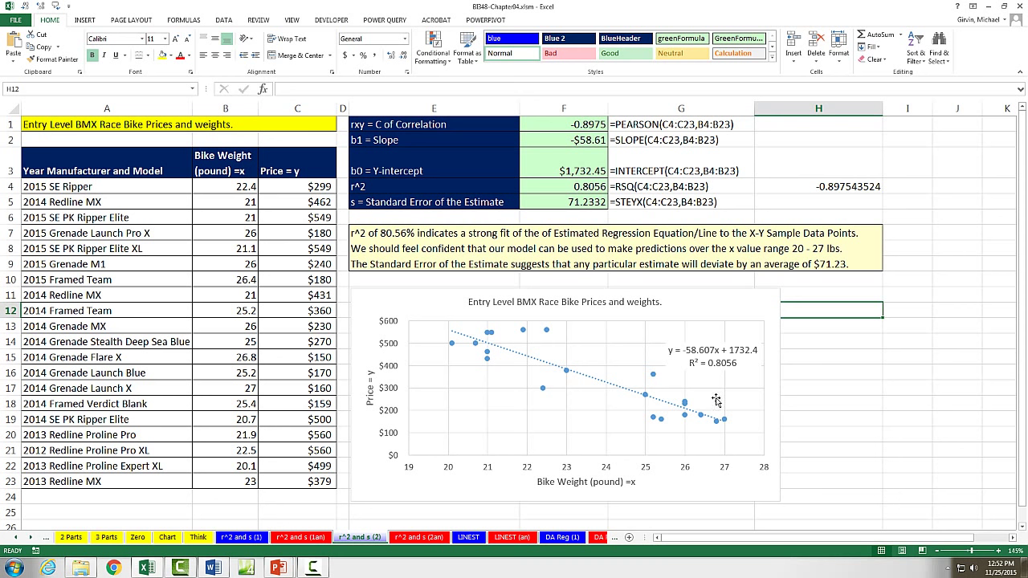
- Return to the "r^2 and s (1)" sheet and review the sums of squares columns and formulas at its beginning
{"action": "left_click", "coordinate": [241, 537]}
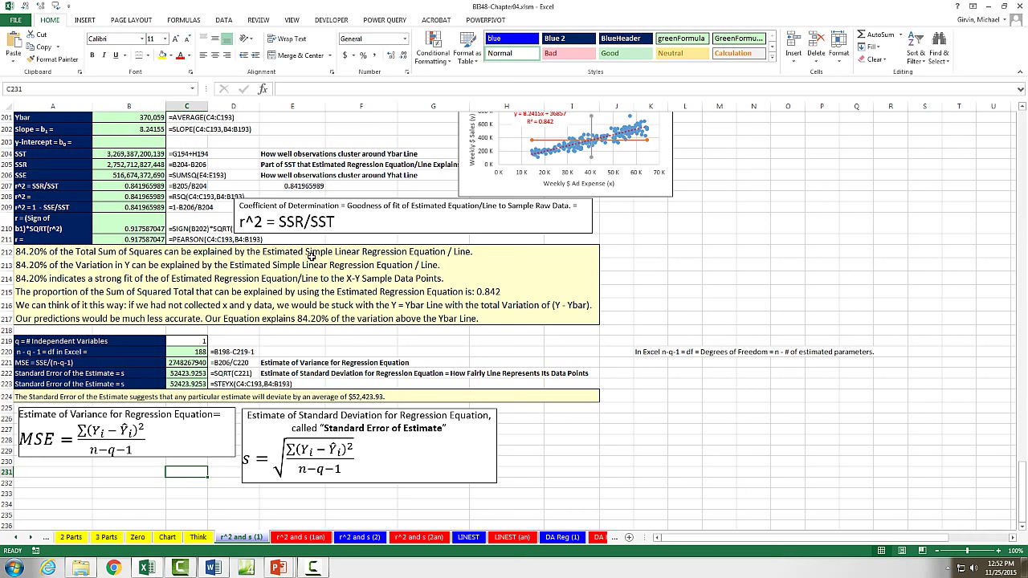
{"action": "scroll", "coordinate": [295, 250], "scroll_direction": "up", "scroll_amount": 5}
{"action": "scroll", "coordinate": [537, 228], "scroll_direction": "up", "scroll_amount": 2}
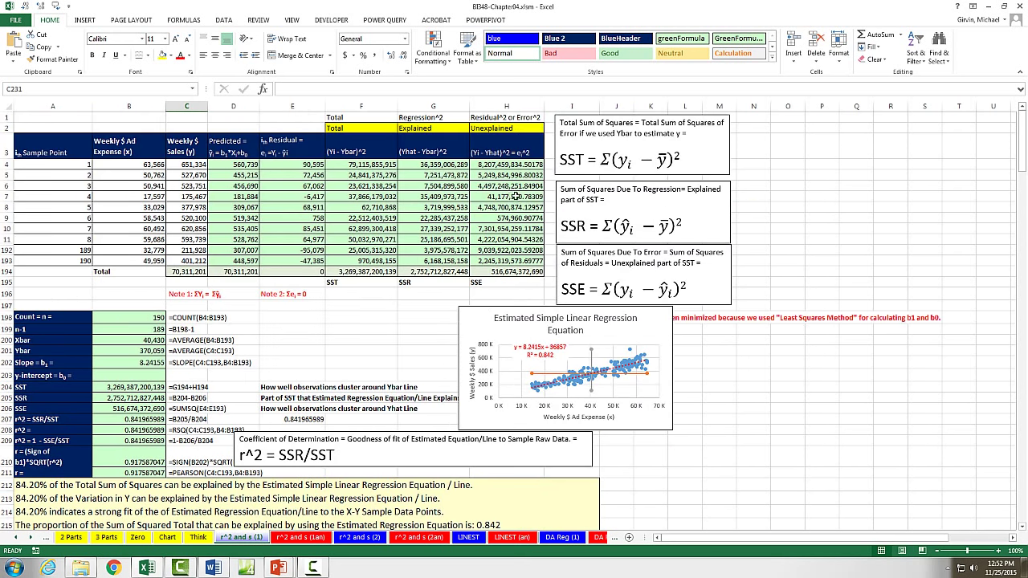